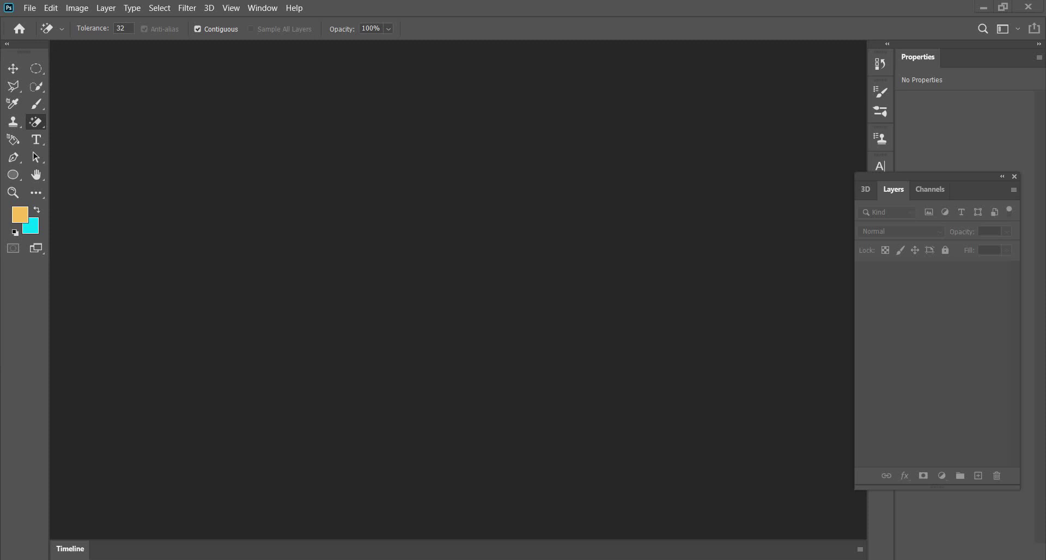
Open the 1440 × 1080 Desktop photo of the woman in the black headscarf.
key("XF86AudioLowerVolume")
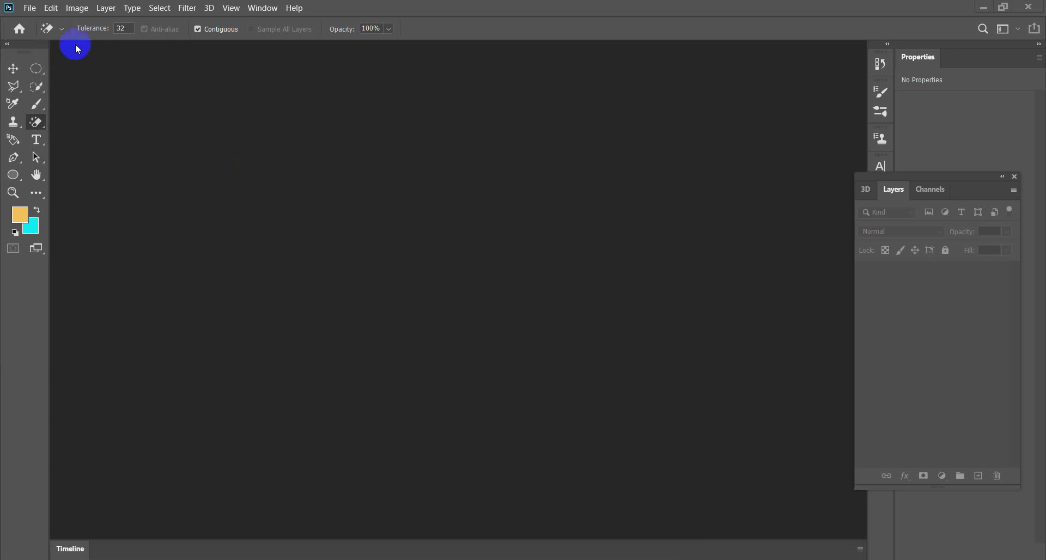
left_click(30, 11)
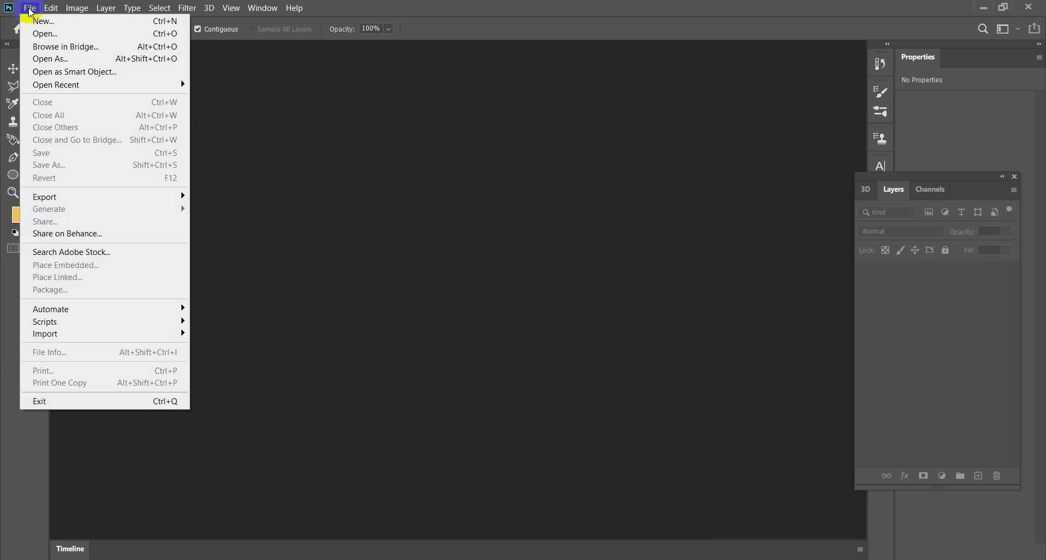
left_click(45, 33)
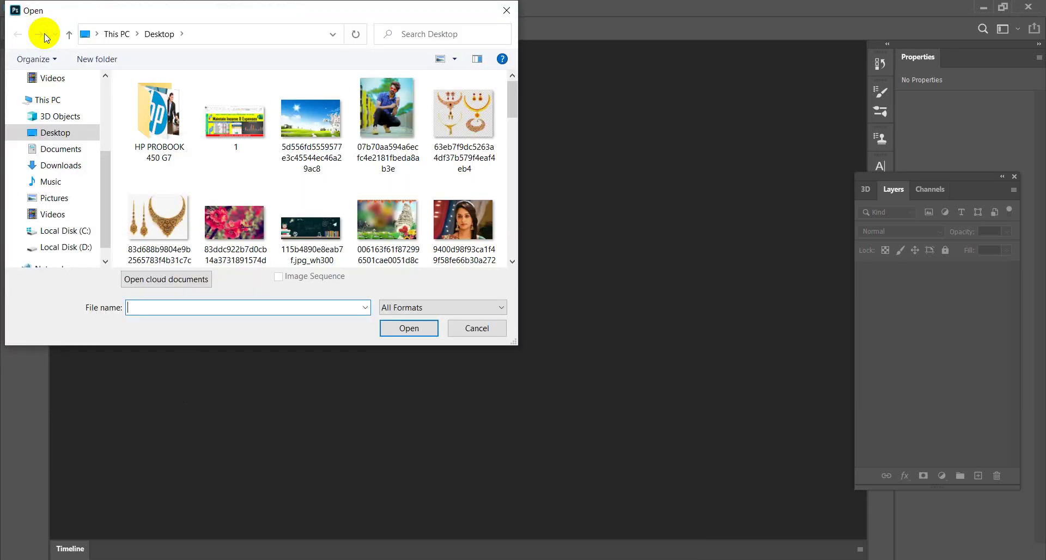
left_click(513, 115)
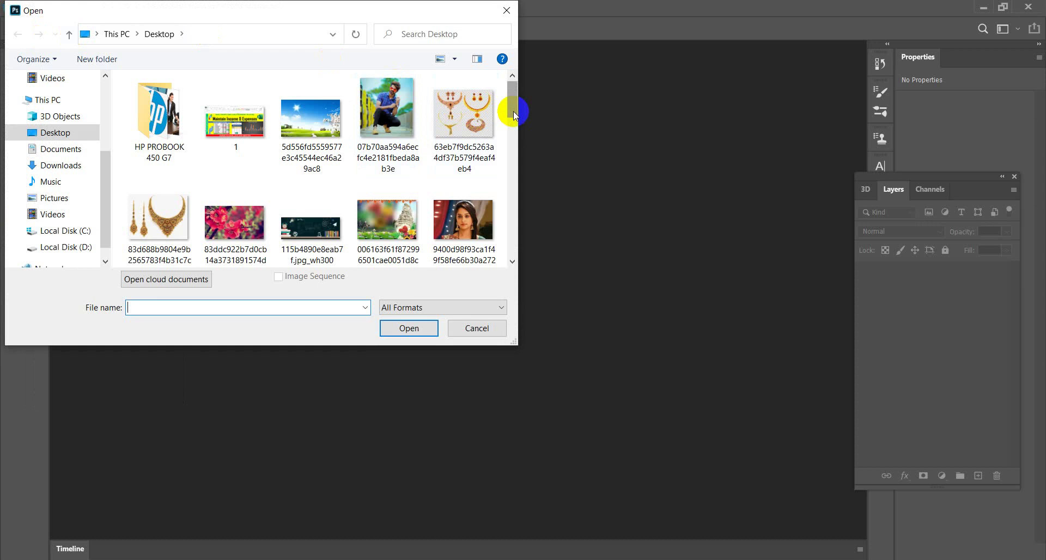
left_click_drag(513, 115, 513, 146)
left_click(325, 133)
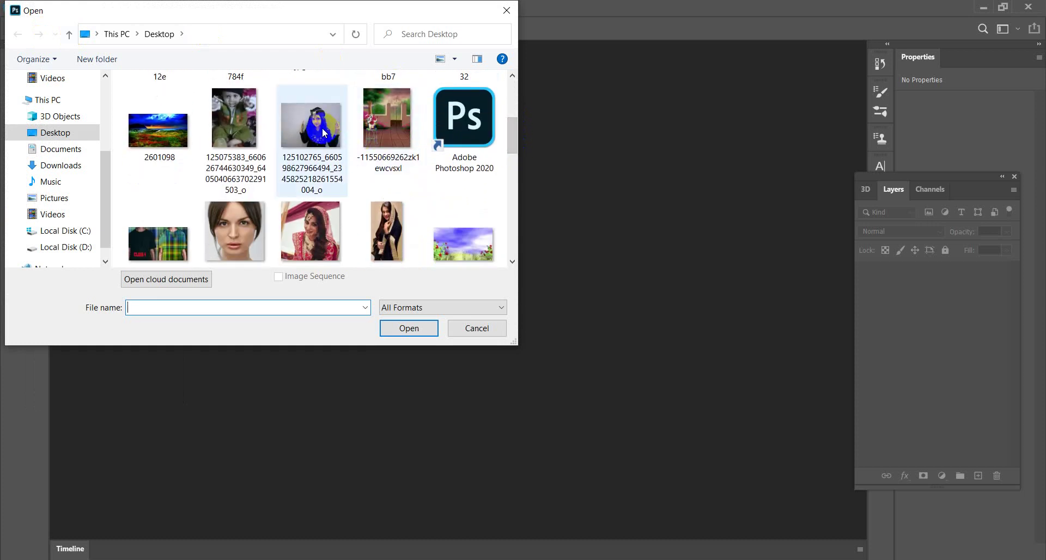
left_click(325, 132)
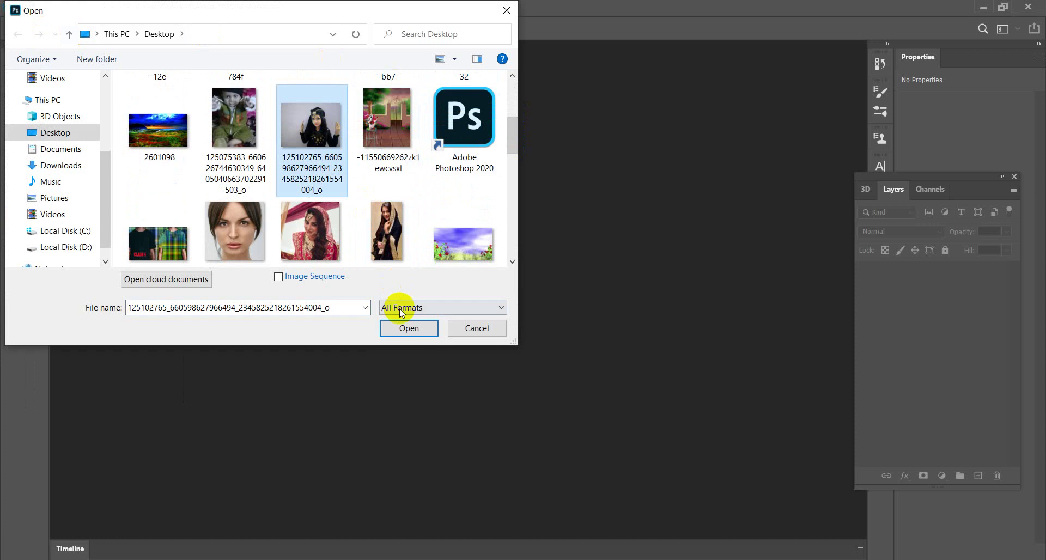
left_click(404, 330)
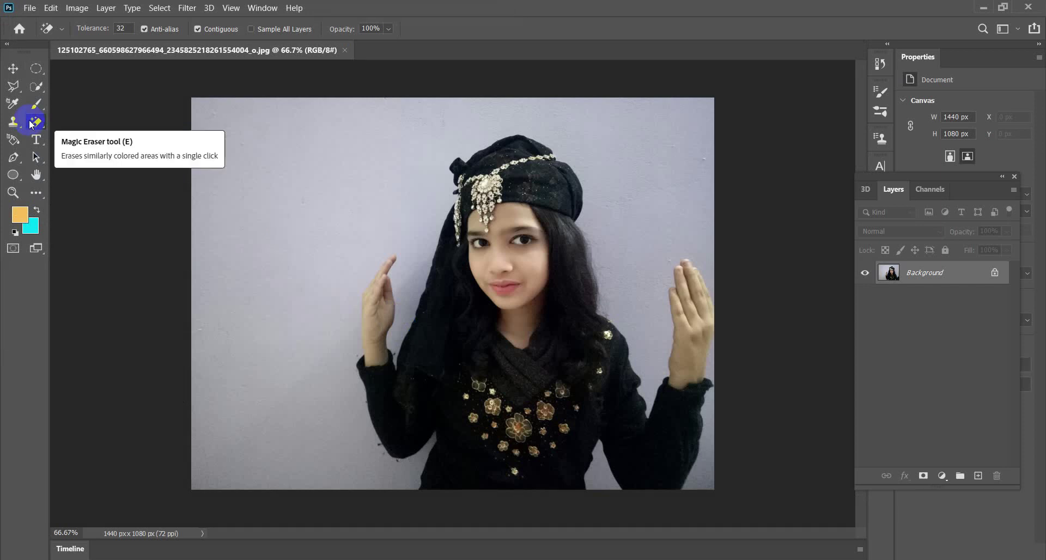
Select the Magic Eraser Tool, set to Tolerance 32 with Contiguous on, from the eraser group.
left_click(14, 89)
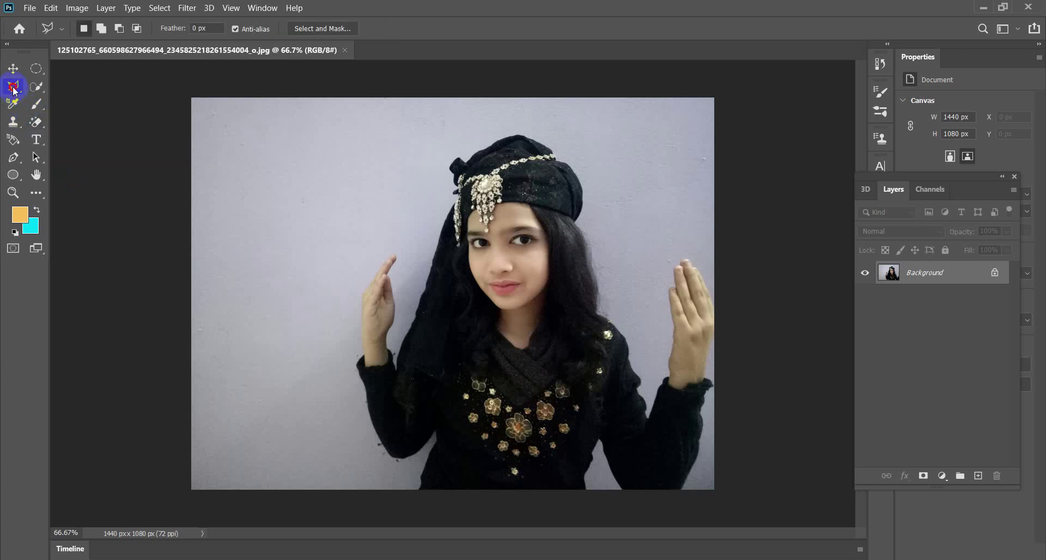
mouse_move(14, 91)
left_mouse_down()
mouse_move(49, 99)
mouse_move(18, 71)
mouse_move(18, 90)
left_mouse_up()
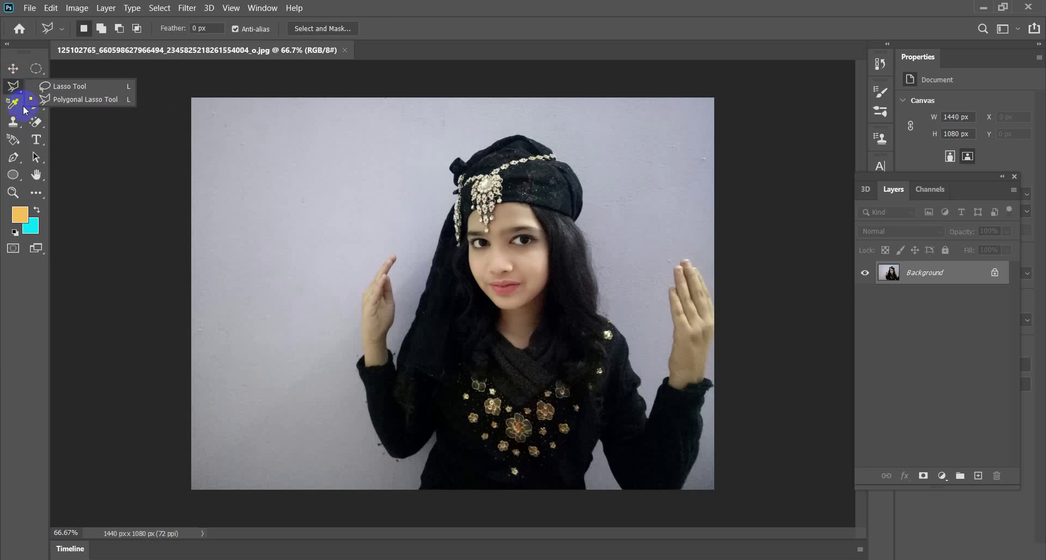
left_click(39, 125)
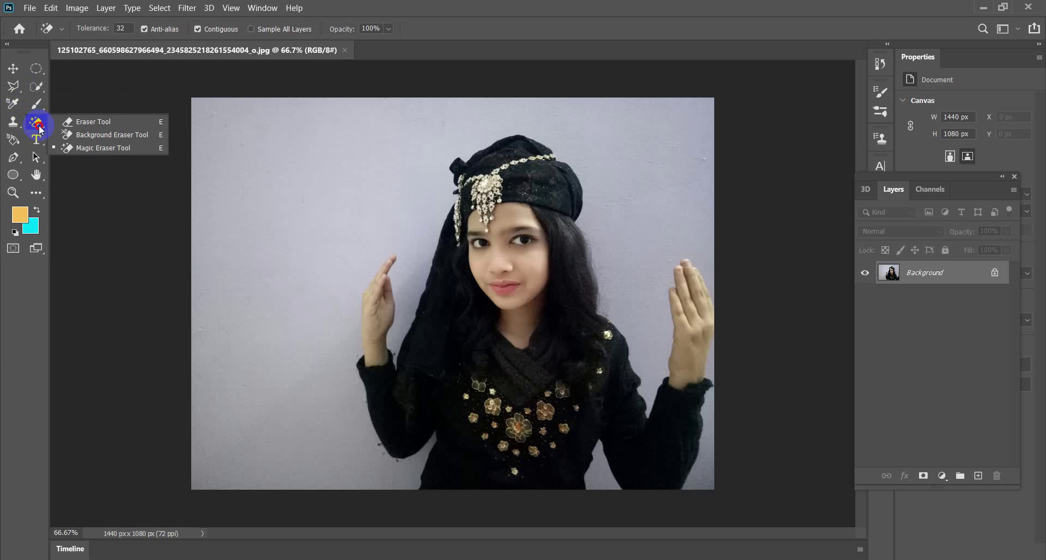
left_click(87, 148)
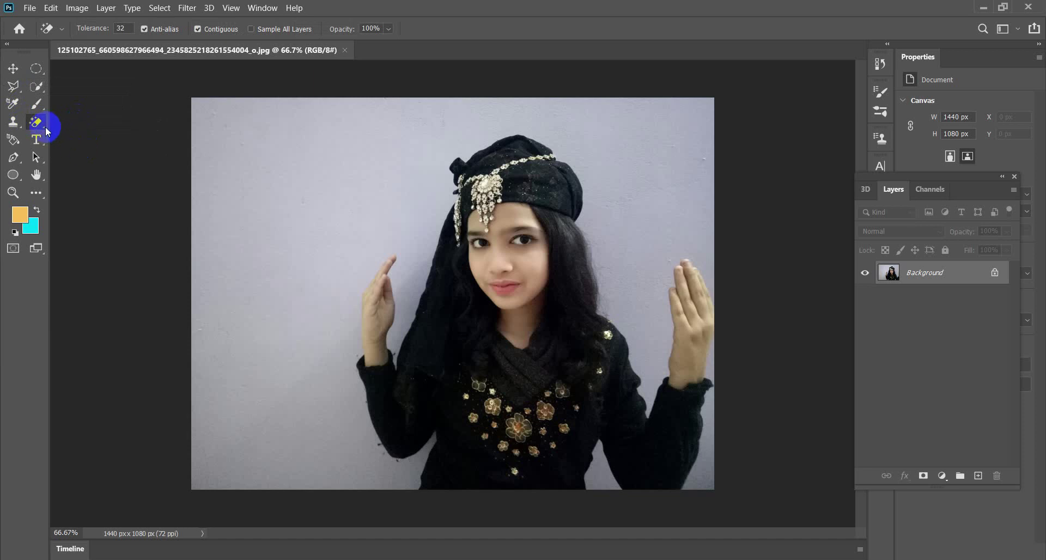
left_click_drag(37, 123, 78, 149)
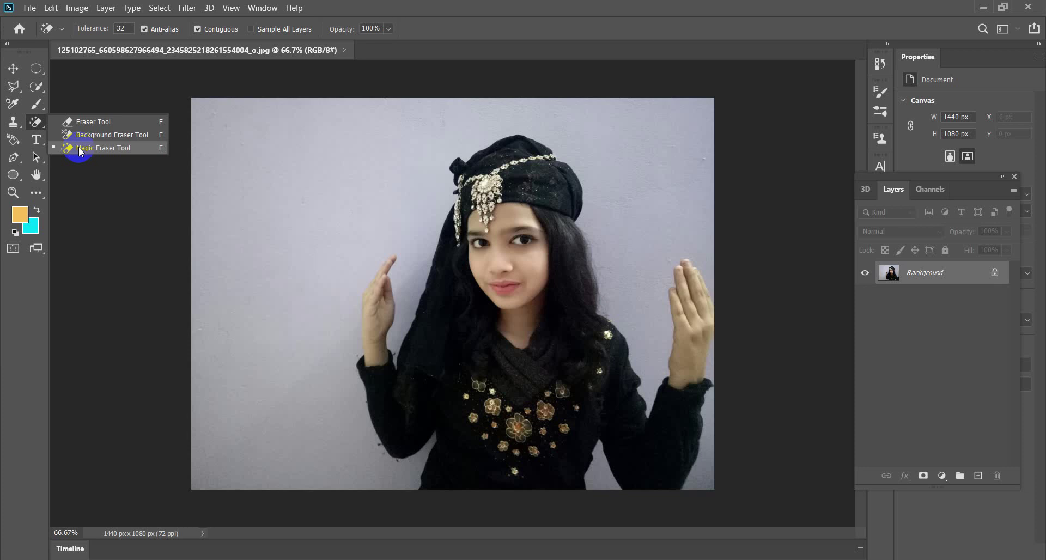
Erase the lavender wall around the head, both sides and the right hand.
left_click(78, 147)
left_click(345, 169)
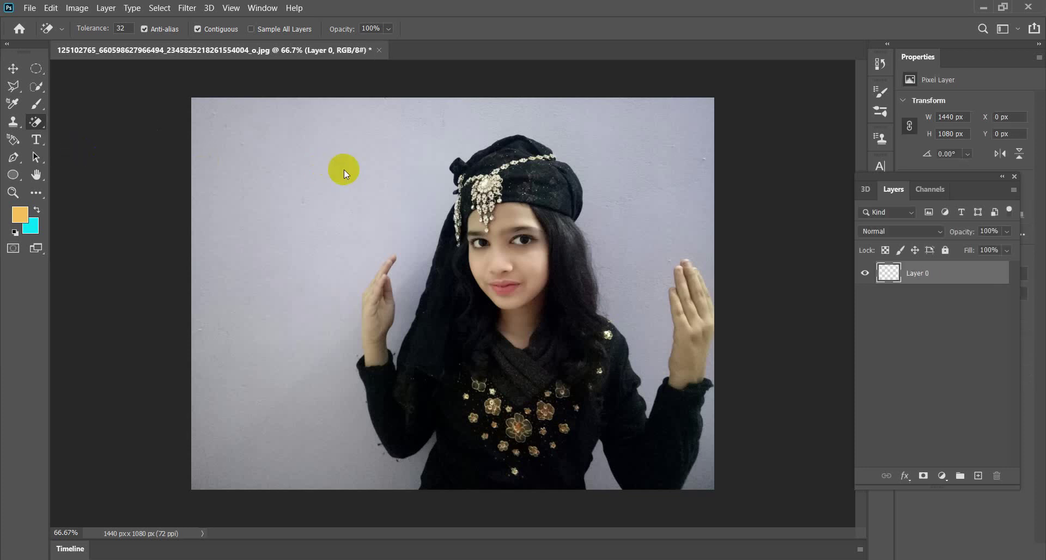
left_click(262, 439)
left_click(414, 293)
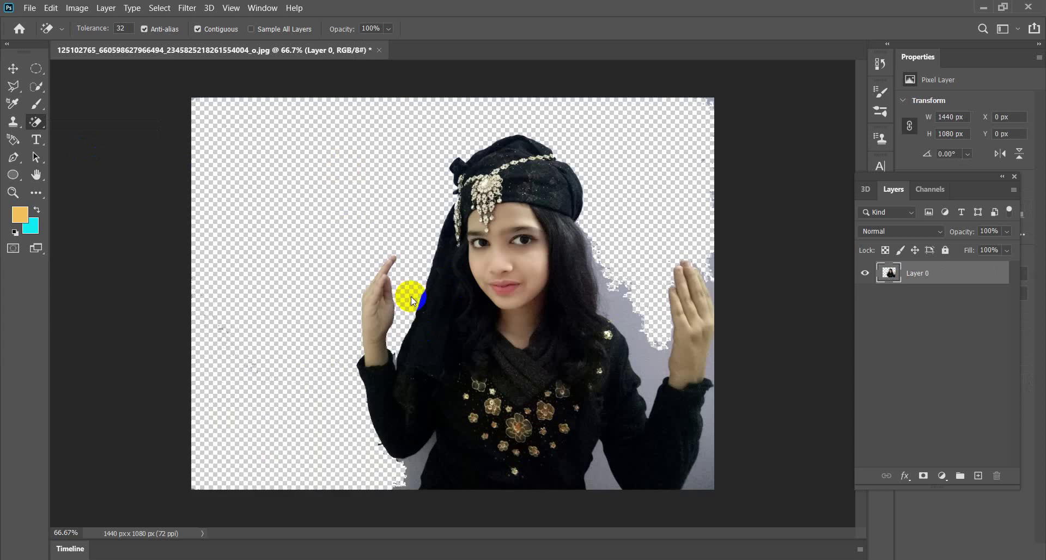
left_click(653, 363)
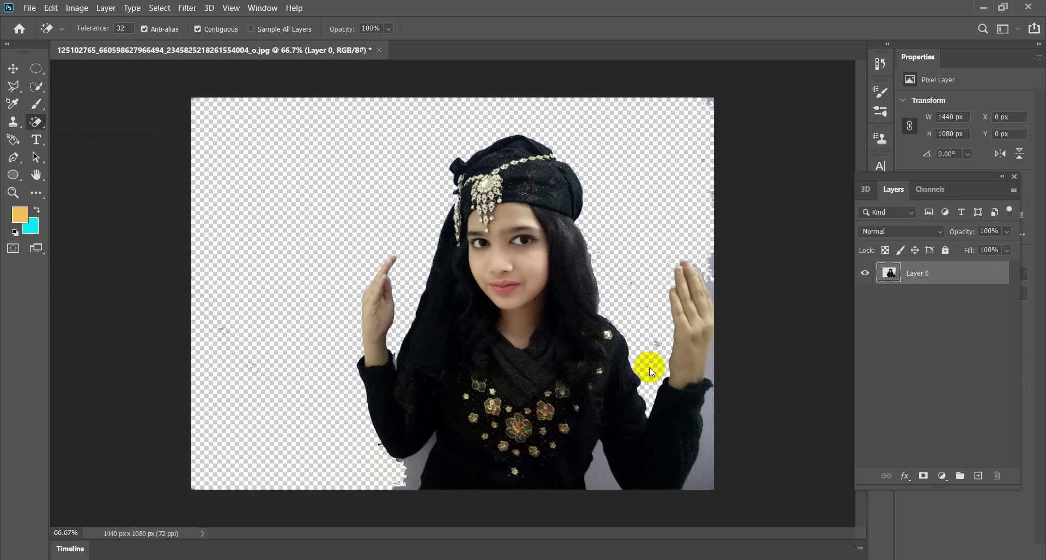
left_click(709, 480)
left_click(713, 415)
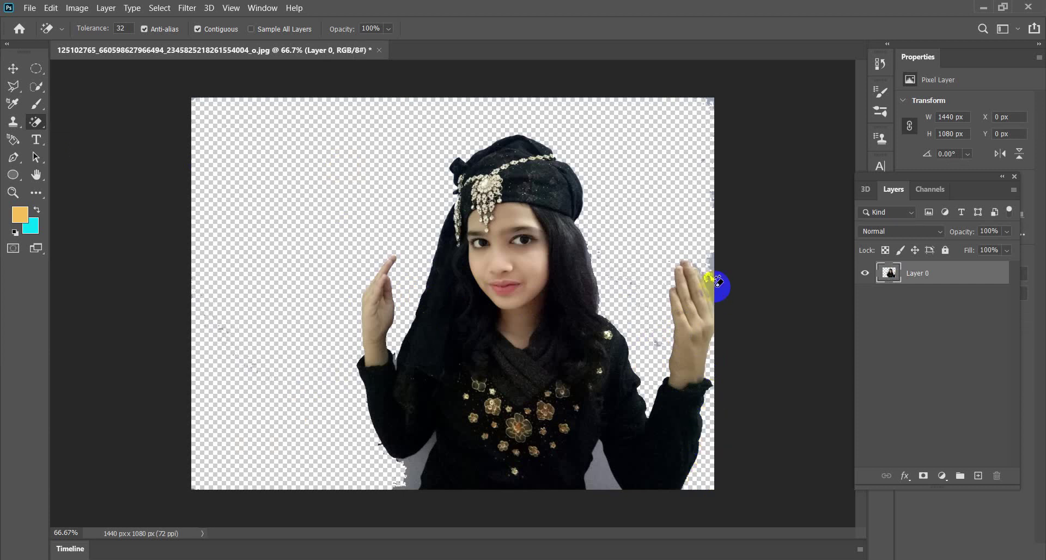
left_click(710, 273)
left_click(710, 282)
left_click(715, 307)
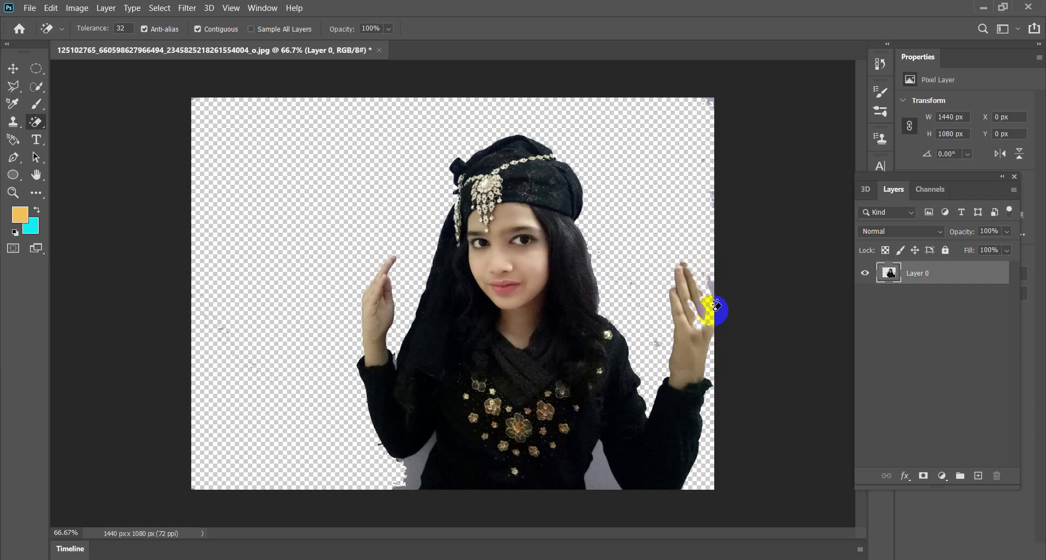
left_click(710, 281)
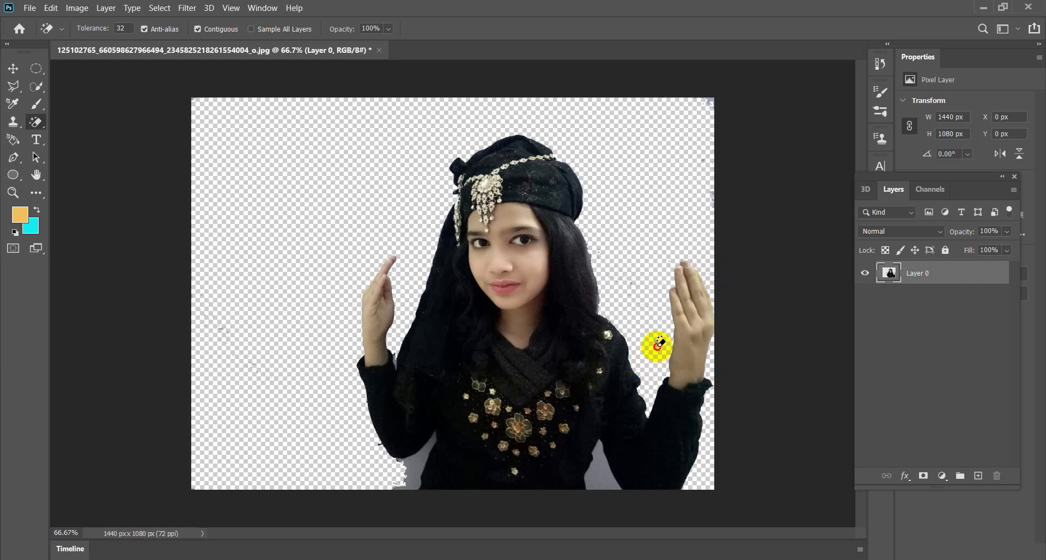
Clean up leftover lavender fringe near the hand, left elbow and top-right corner.
left_click_drag(619, 451, 601, 468)
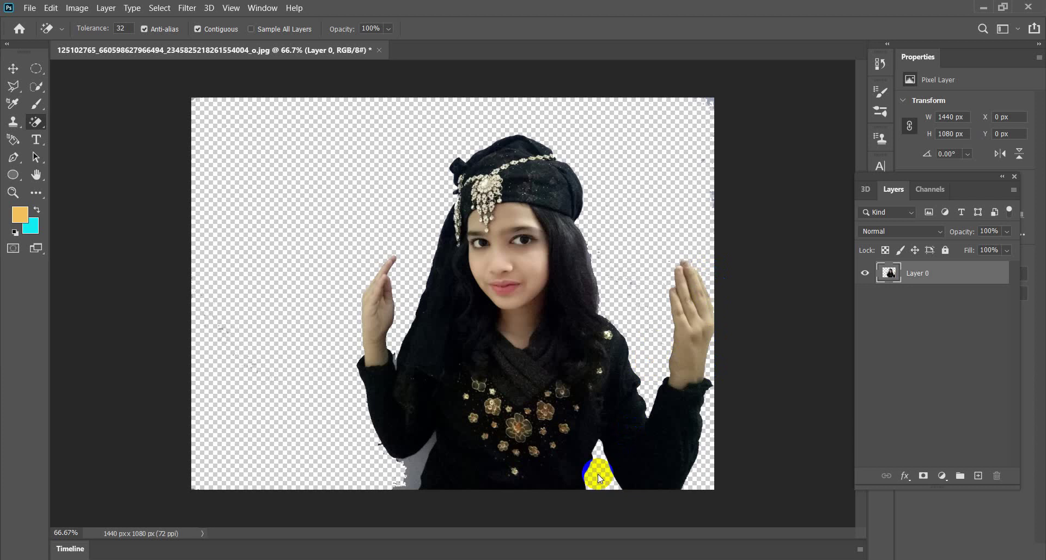
left_click(394, 476)
right_click(414, 467)
left_click(411, 471)
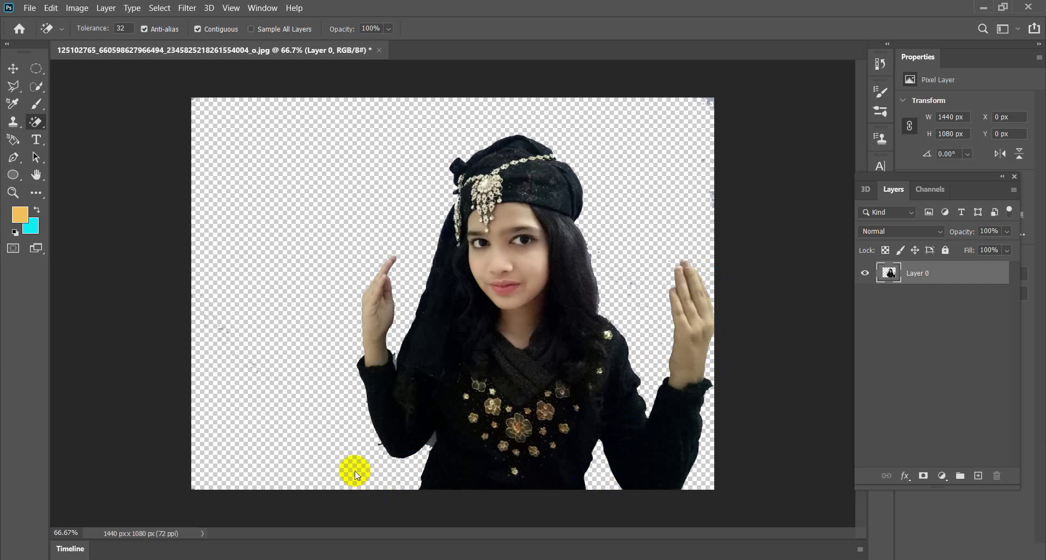
left_click(440, 442)
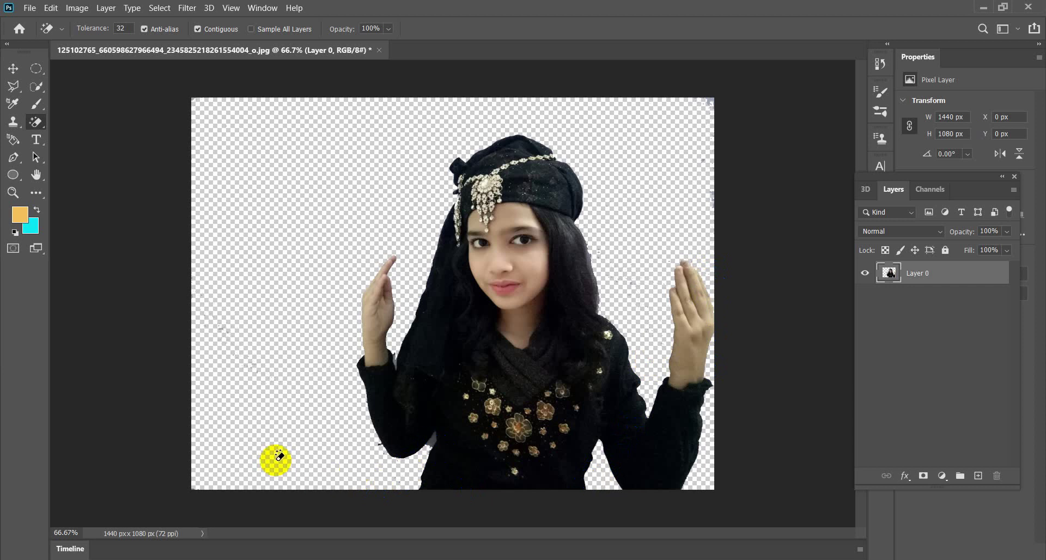
left_click(429, 447)
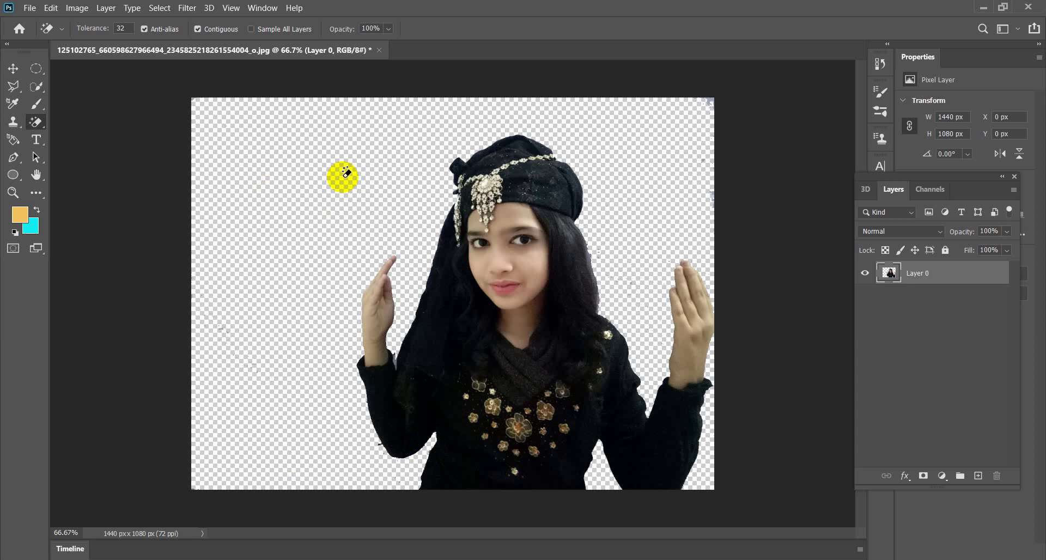
left_click(518, 148)
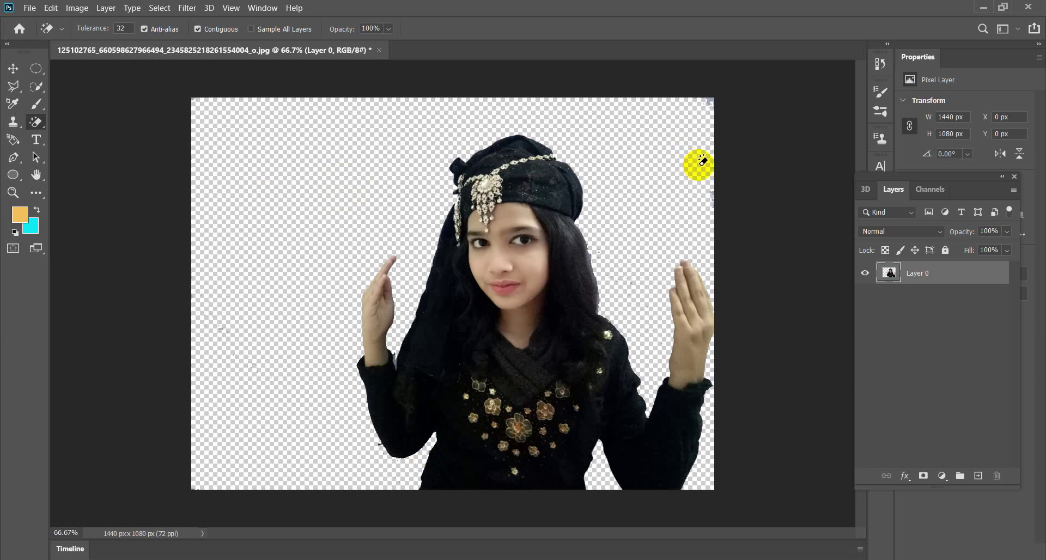
left_click(710, 107)
left_click(490, 172)
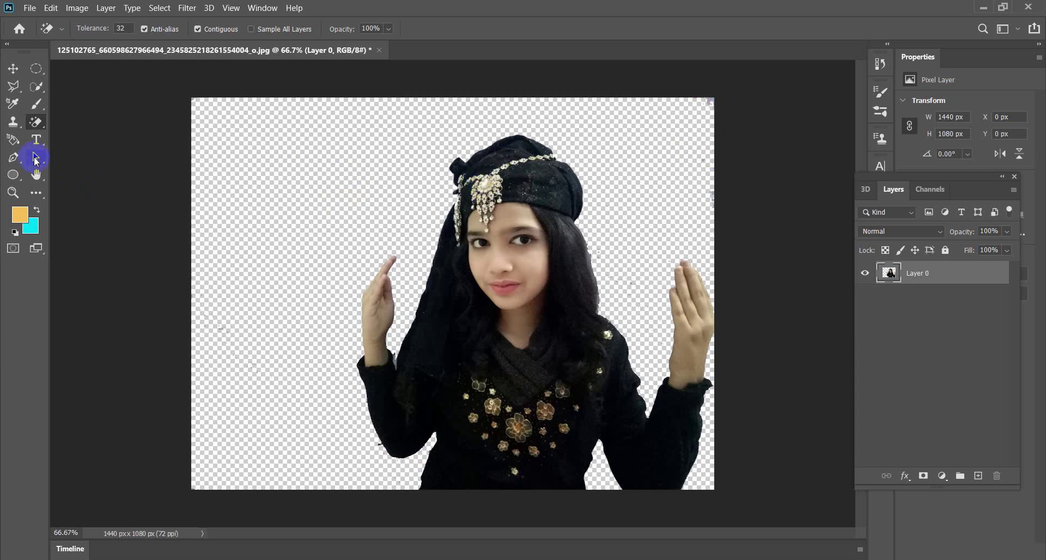
Choose the Blur Tool at Strength 50% in Normal mode from the extra tools list.
left_click(36, 194)
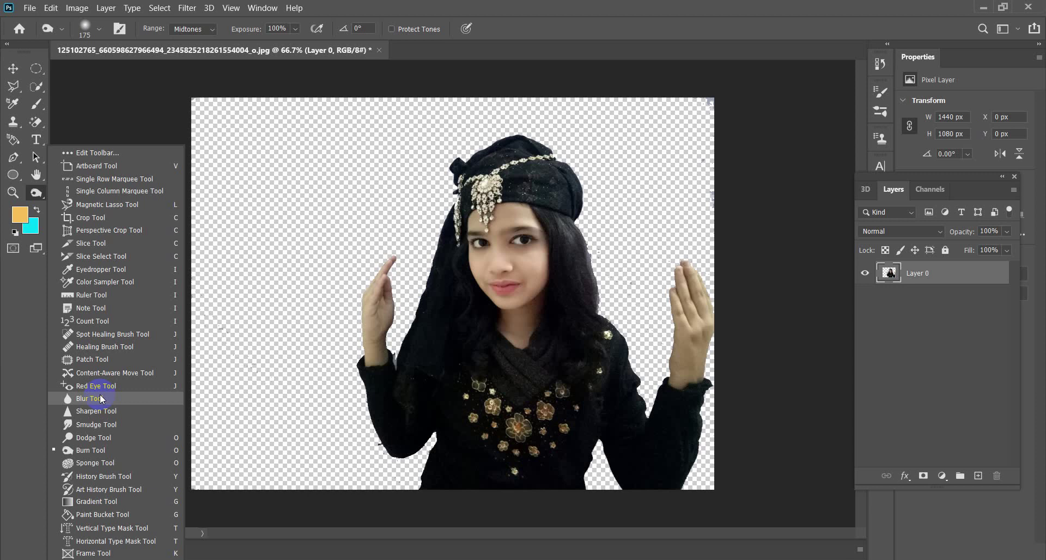
left_click(100, 400)
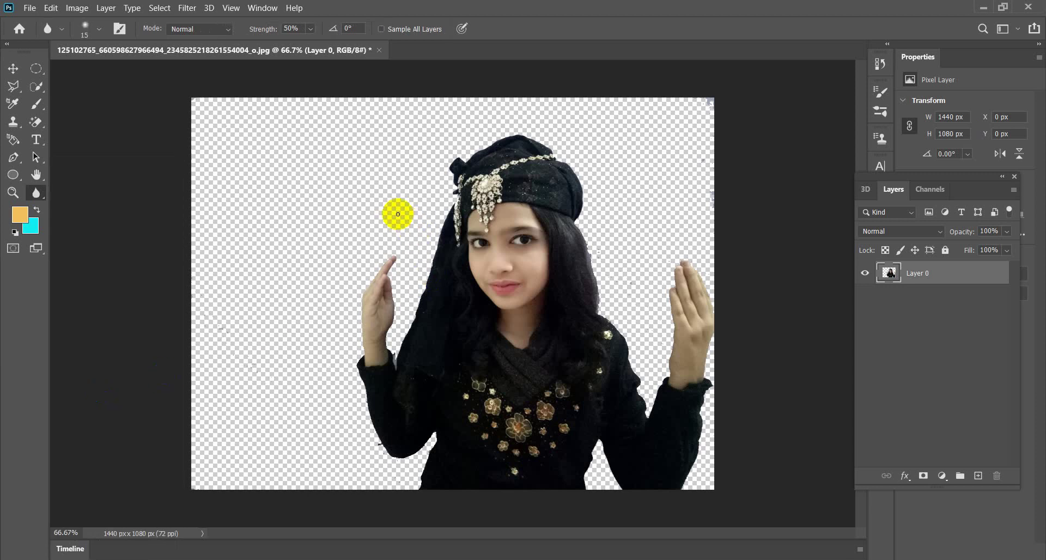
Set the blur brush to 125 and soften the hat, hair, sleeve and right-hand edges.
key("bracketright")
key("bracketright")
key("bracketright")
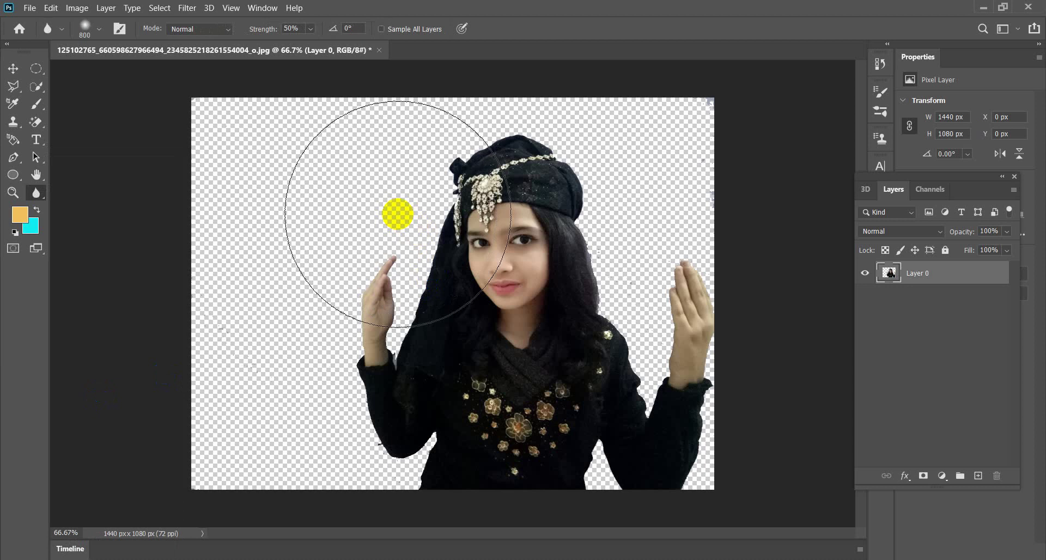
key("bracketleft")
key("bracketleft")
key("bracketleft")
key("bracketleft")
key("bracketleft")
key("bracketleft")
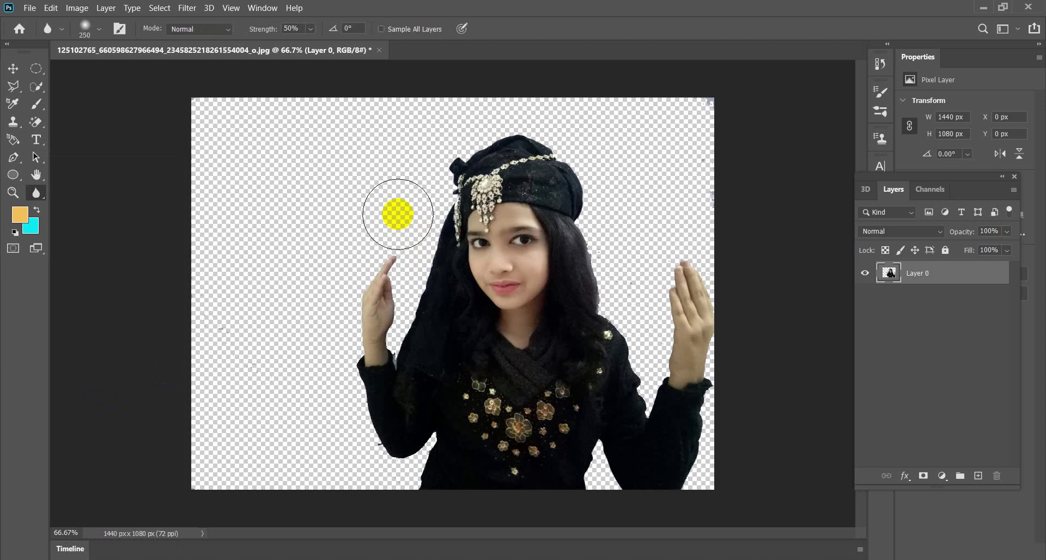
key("bracketright")
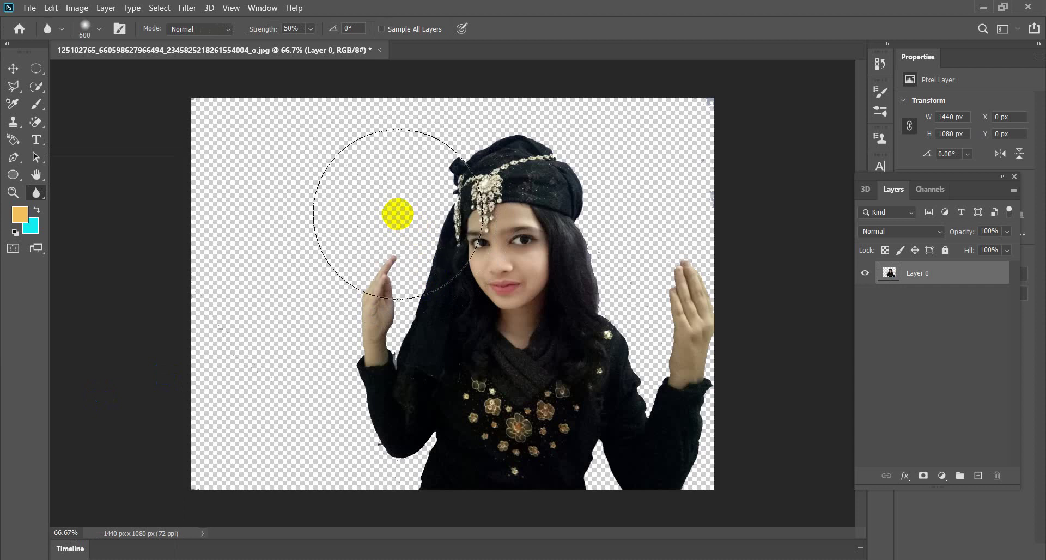
key("bracketleft")
key("bracketleft")
key("bracketleft")
key("bracketleft")
key("bracketleft")
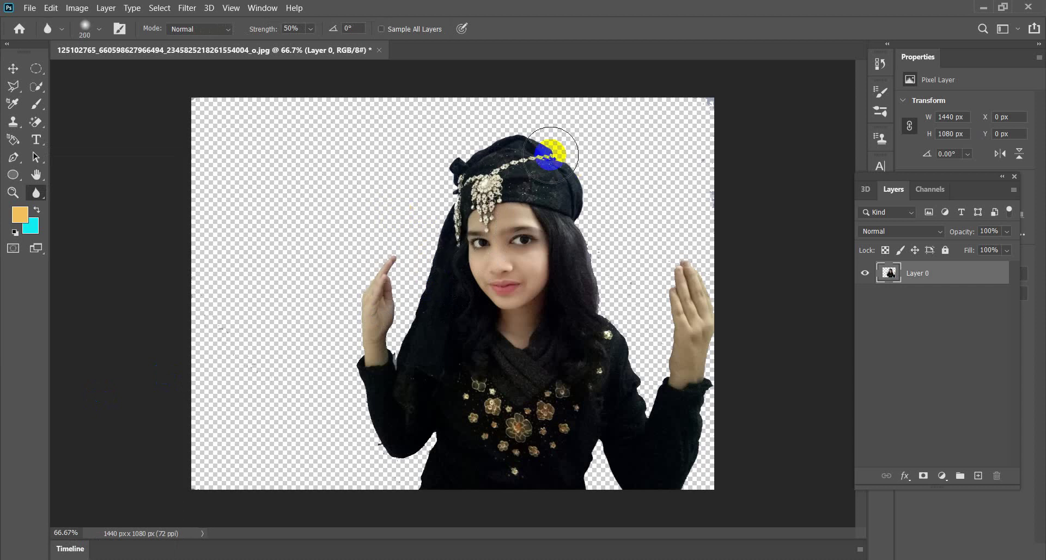
key("bracketleft")
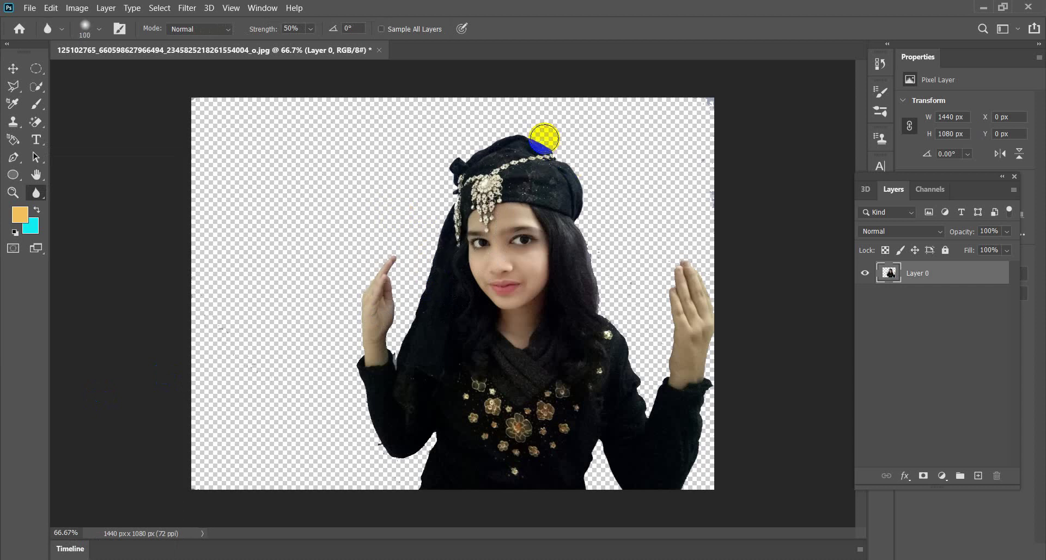
left_click_drag(544, 138, 572, 174)
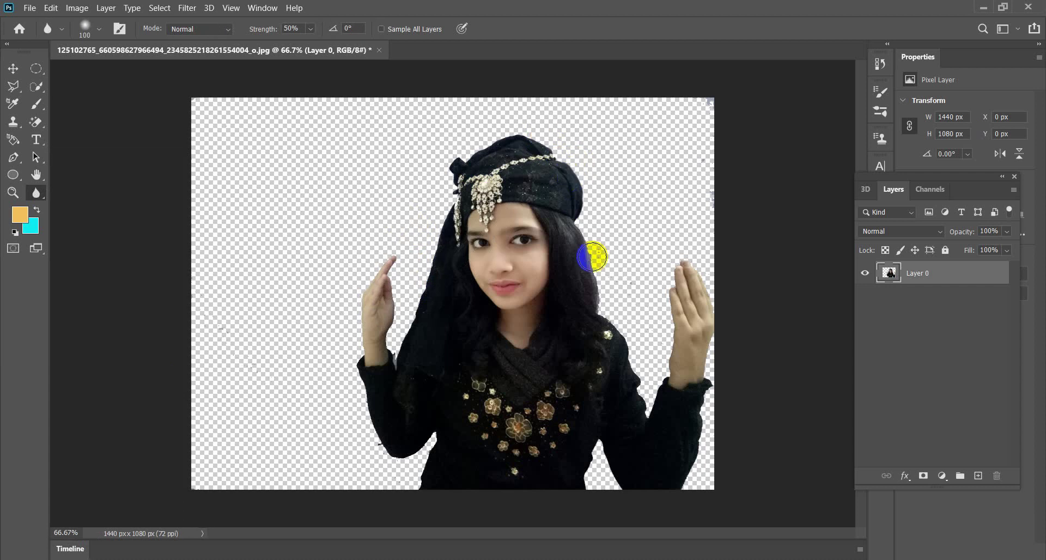
left_click(600, 356)
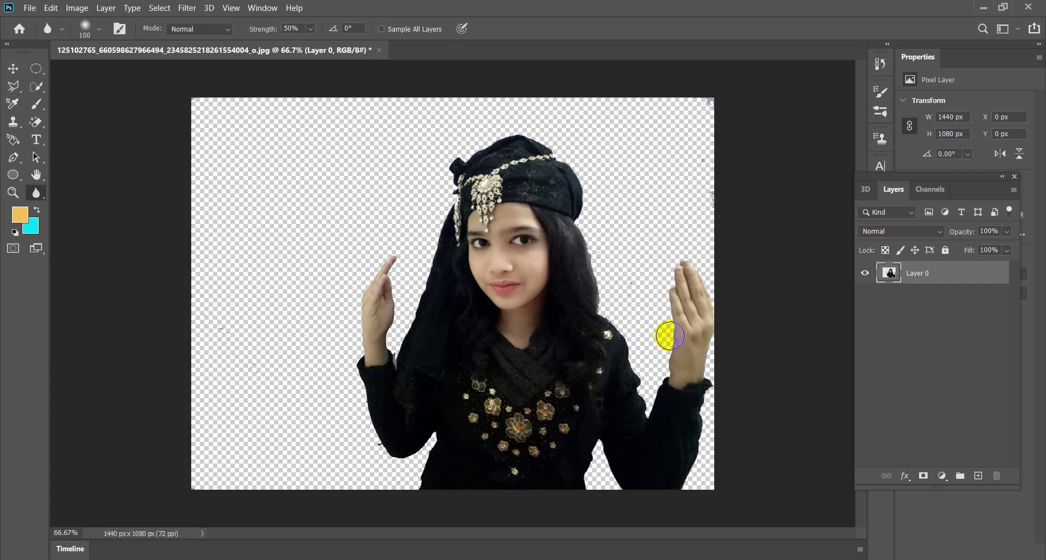
left_click(637, 349)
left_click_drag(641, 381, 640, 413)
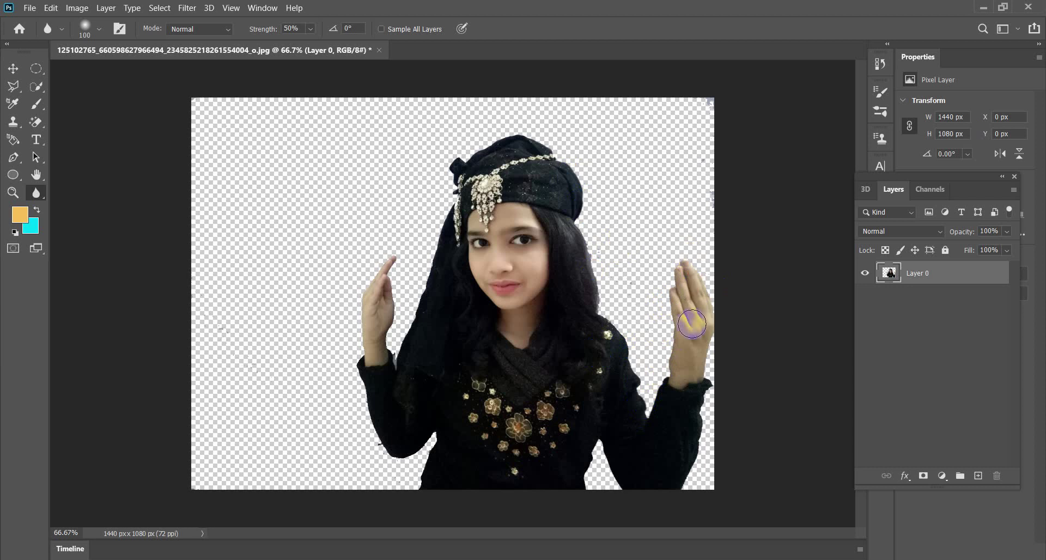
left_click(731, 294)
left_click_drag(731, 293, 695, 466)
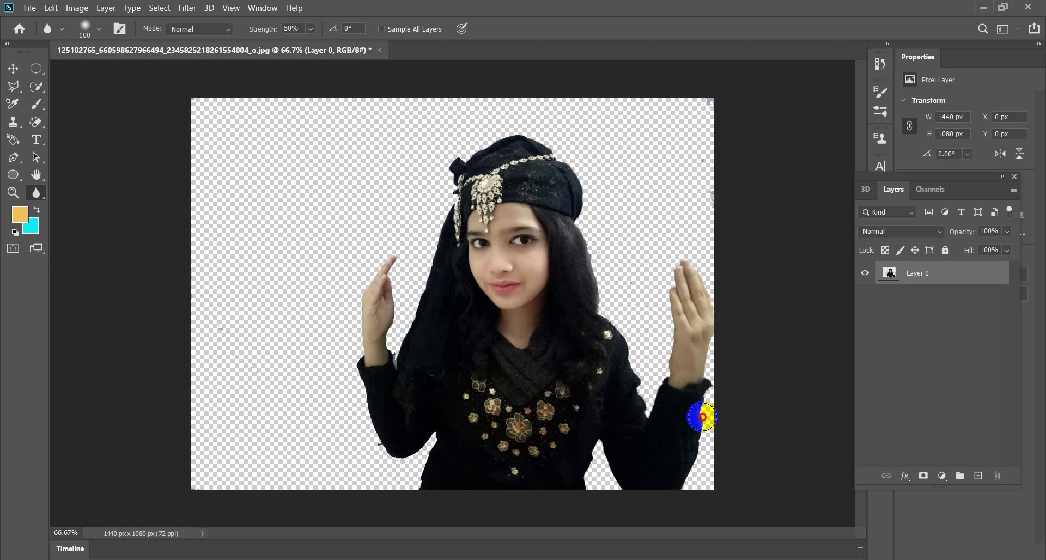
With a smaller brush, soften the right hand, arm, clothing, shoulder and left hand edges.
right_click(694, 466)
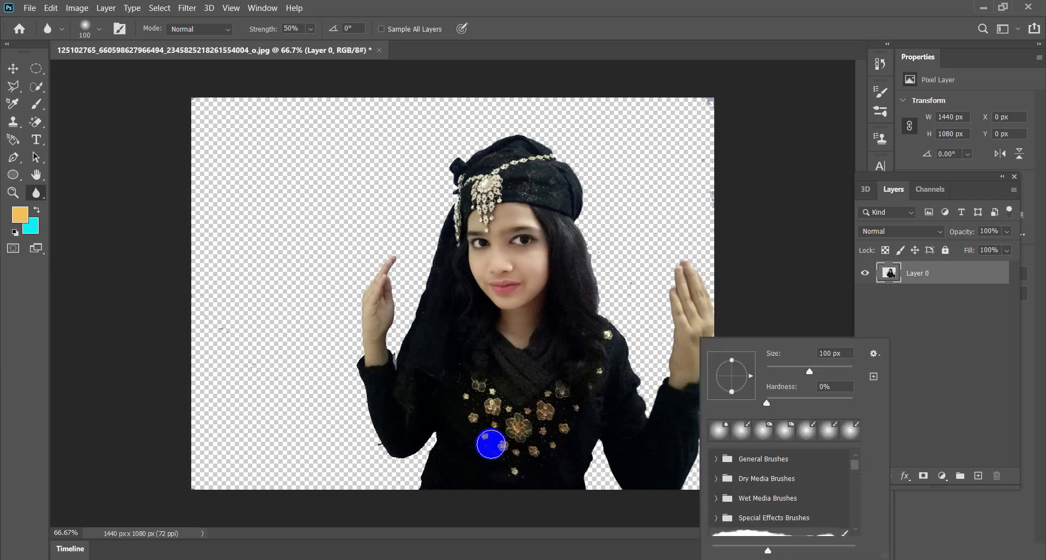
left_click(653, 201)
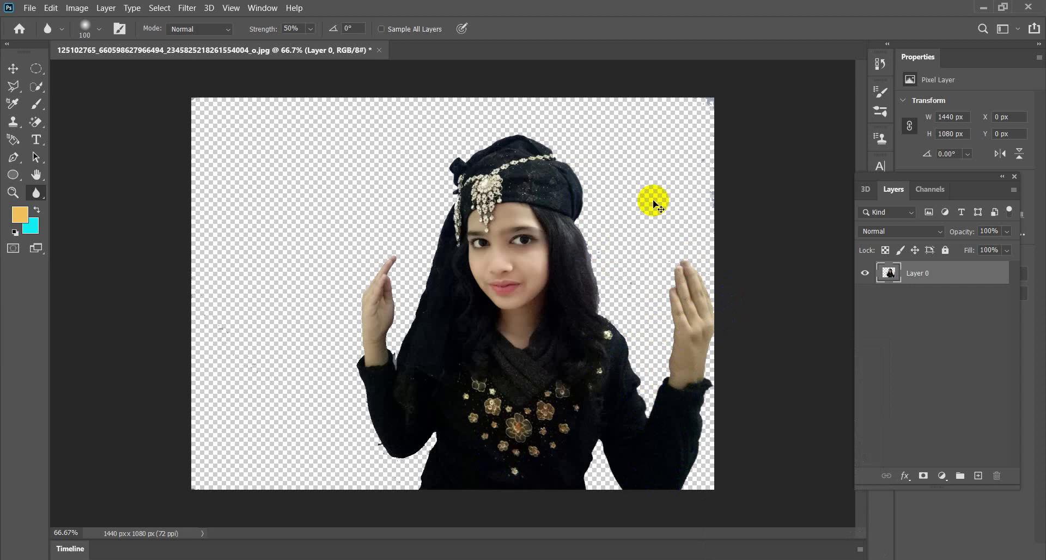
key("bracketleft")
key("bracketleft")
key("bracketleft")
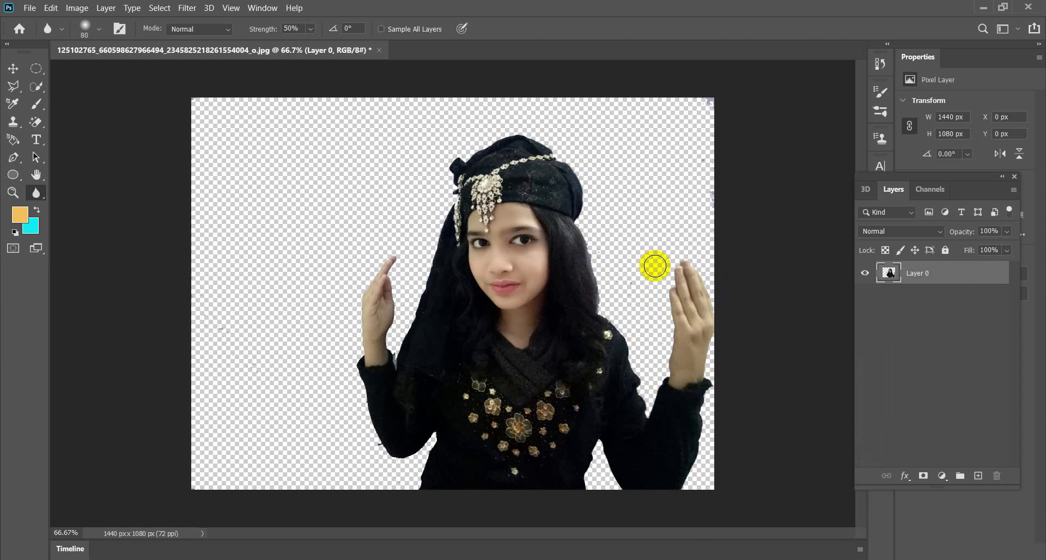
right_click(665, 296)
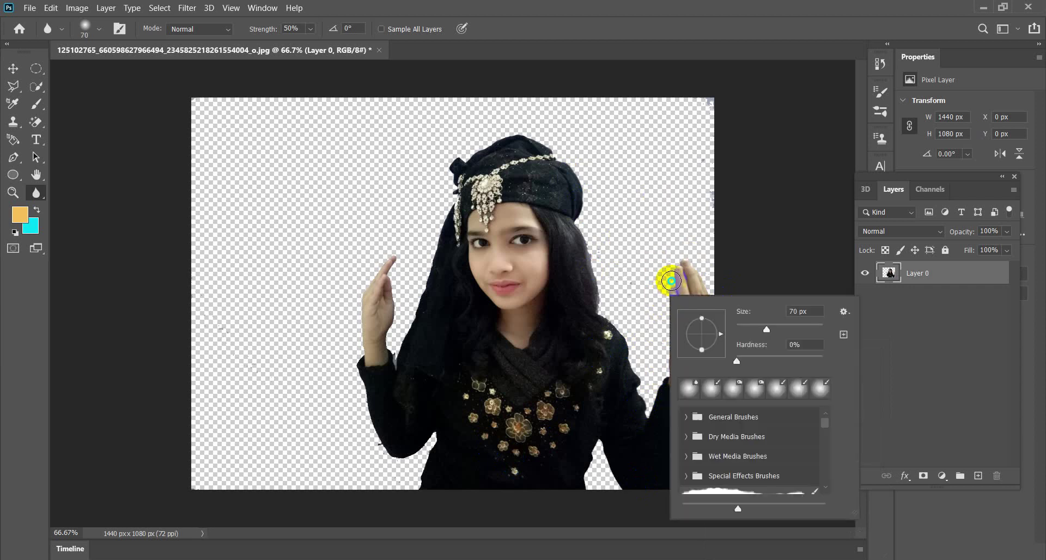
left_click(669, 276)
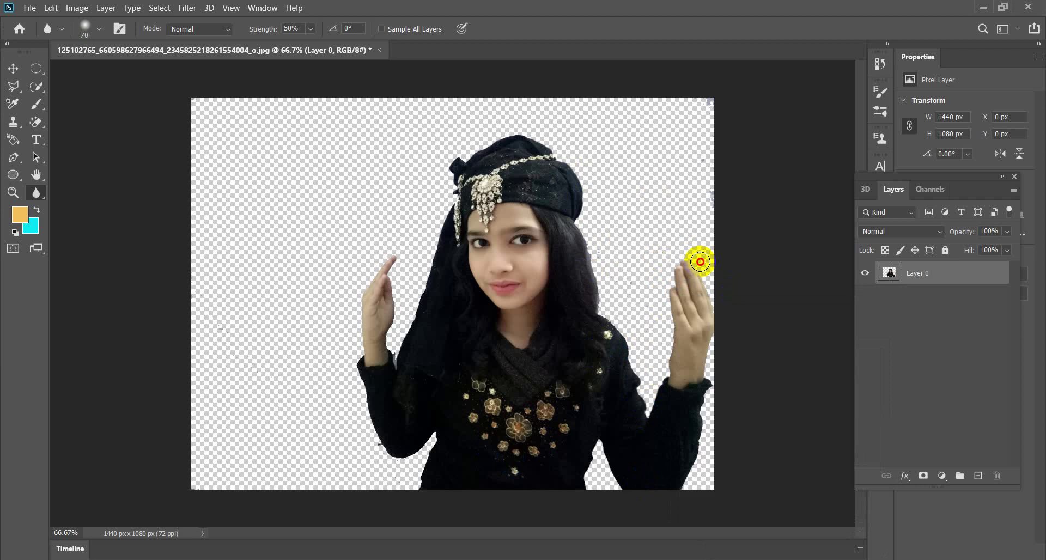
left_click_drag(701, 270, 724, 367)
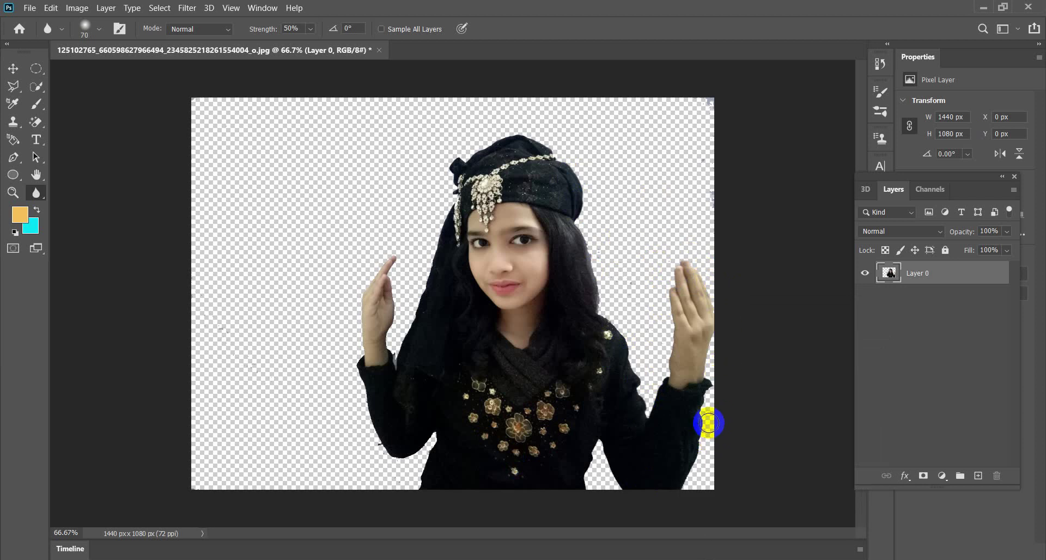
left_click_drag(711, 438, 700, 453)
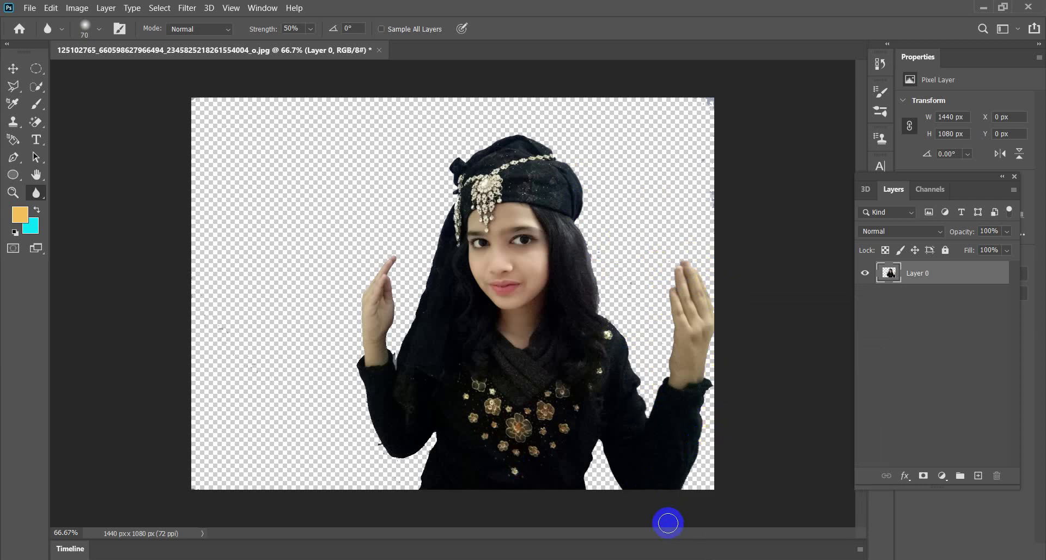
left_click(604, 453)
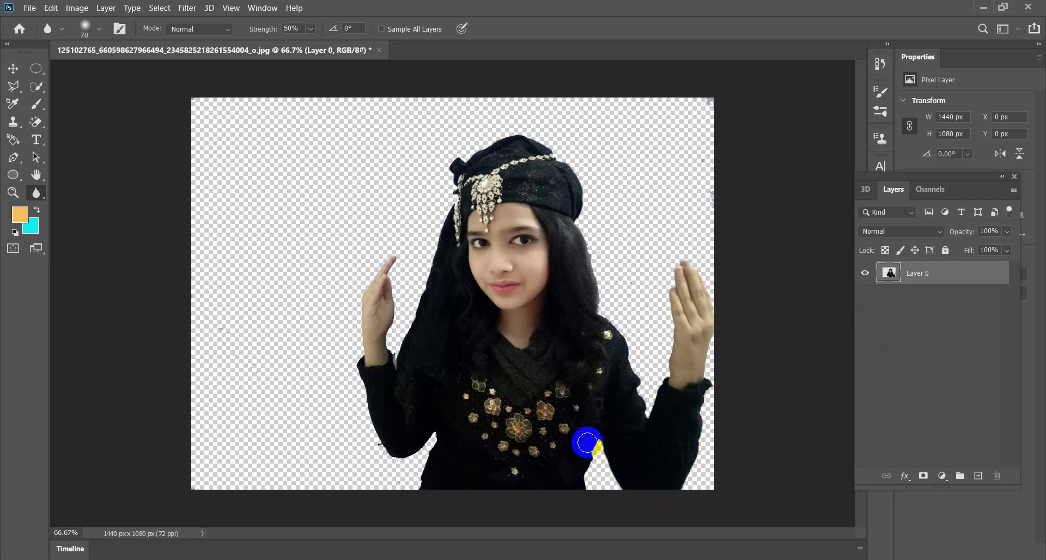
left_click_drag(588, 466, 589, 484)
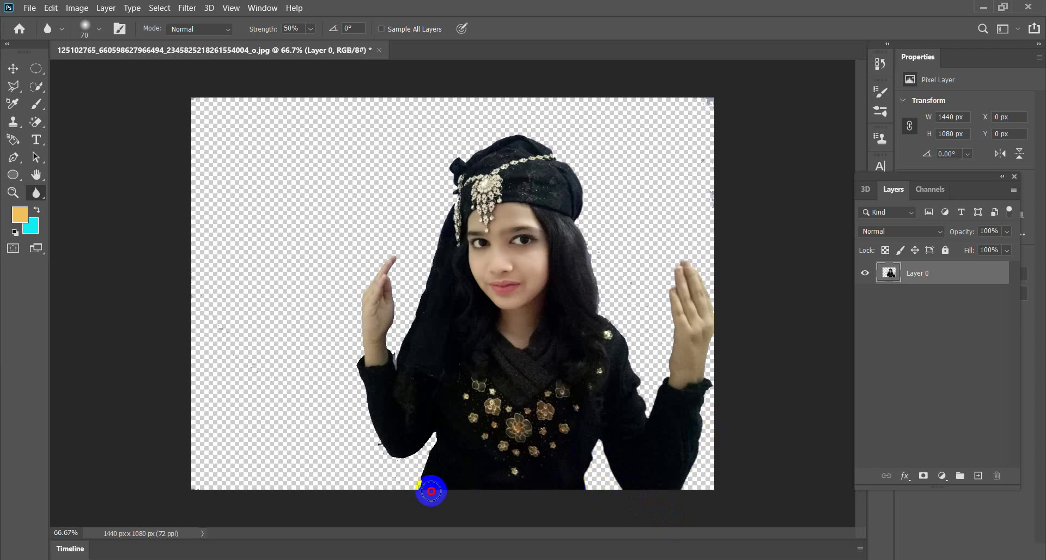
mouse_move(423, 487)
left_mouse_down()
mouse_move(428, 437)
mouse_move(346, 372)
mouse_move(366, 349)
mouse_move(387, 265)
mouse_move(402, 361)
mouse_move(444, 193)
mouse_move(467, 147)
mouse_move(533, 133)
mouse_move(573, 165)
mouse_move(584, 189)
mouse_move(603, 310)
mouse_move(623, 333)
mouse_move(635, 392)
mouse_move(589, 272)
mouse_move(576, 187)
mouse_move(537, 140)
mouse_move(485, 143)
mouse_move(444, 175)
mouse_move(394, 328)
mouse_move(388, 294)
mouse_move(400, 386)
left_mouse_up()
left_click(634, 399)
mouse_move(390, 259)
left_mouse_down()
mouse_move(362, 300)
mouse_move(355, 415)
left_mouse_up()
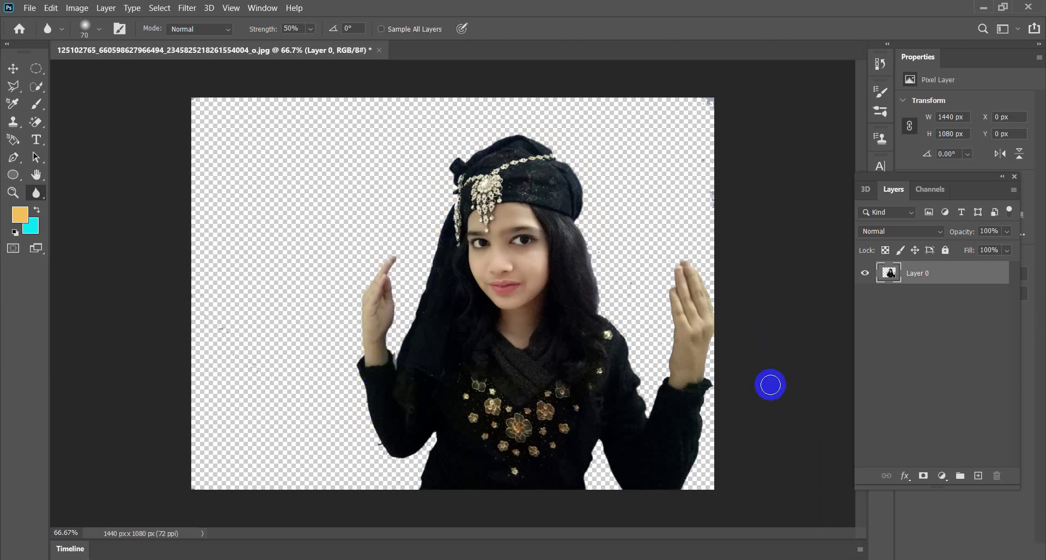
Select the whole cut-out canvas and open the 1600 × 1000 sky-meadow-blossom landscape photo.
key("ctrl+a")
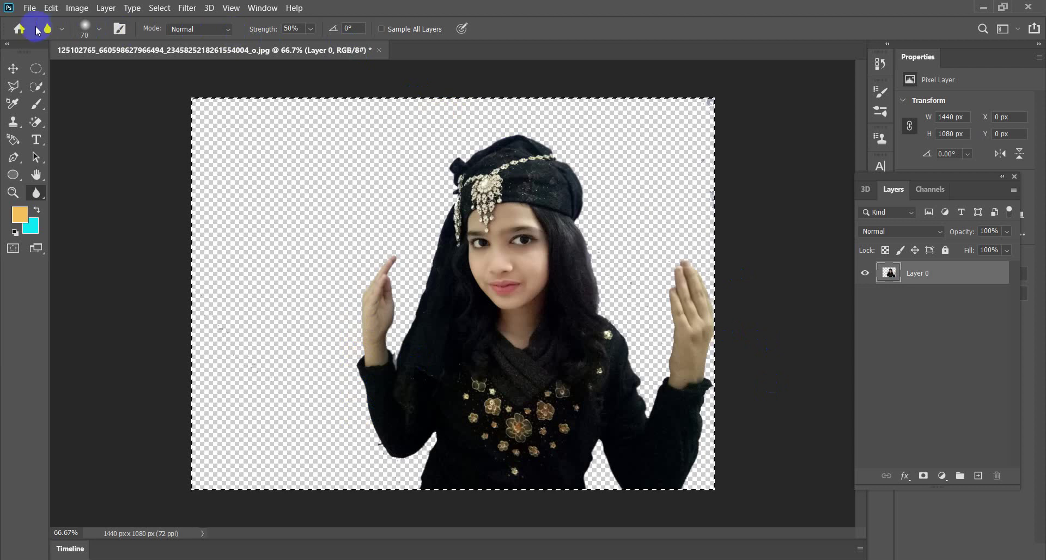
left_click(30, 11)
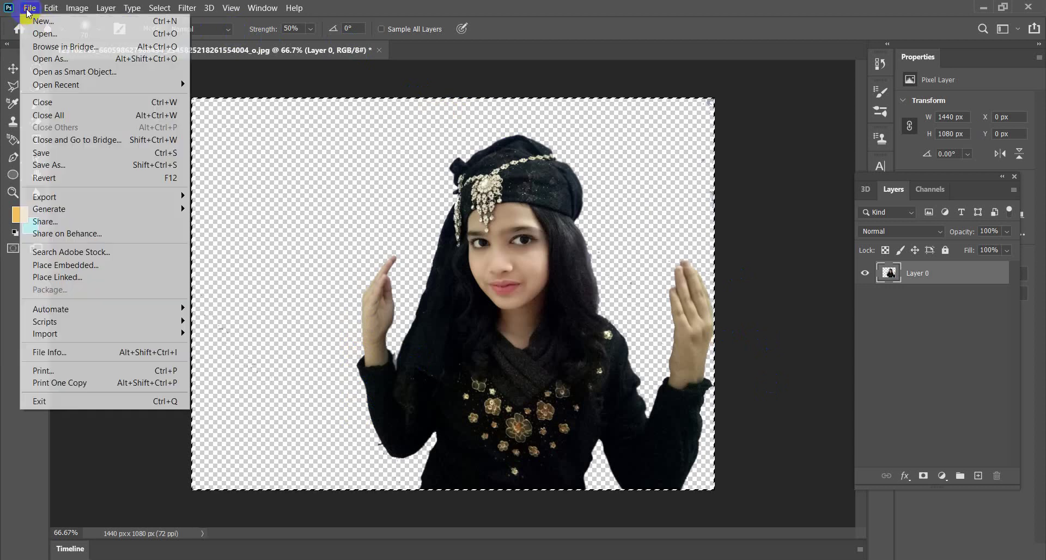
left_click(44, 33)
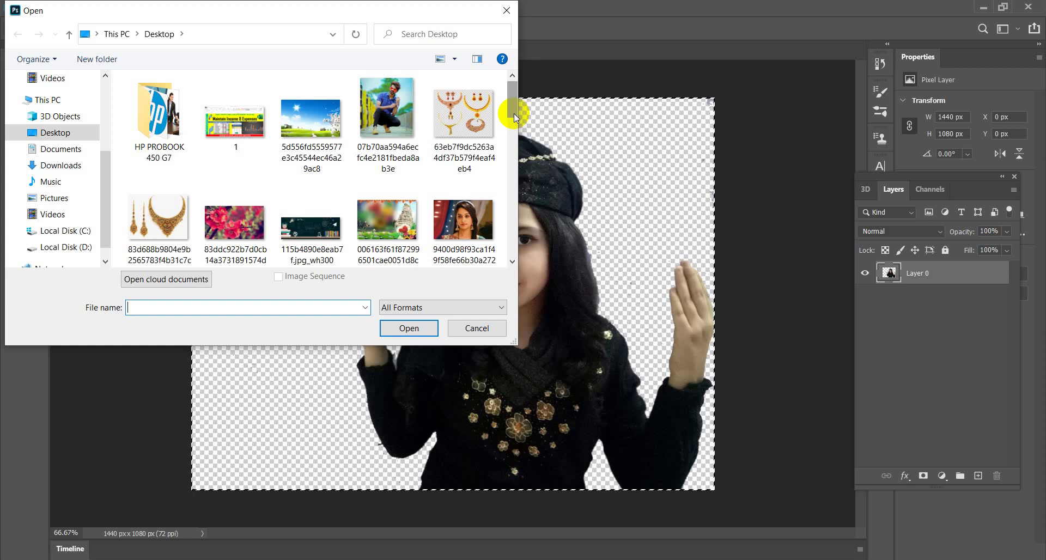
left_click(313, 124)
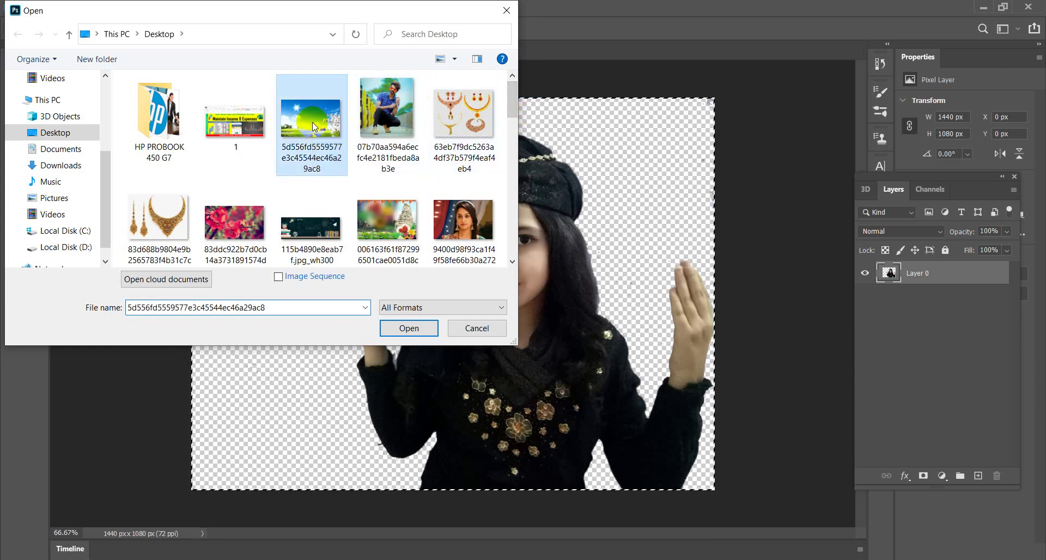
left_click(413, 326)
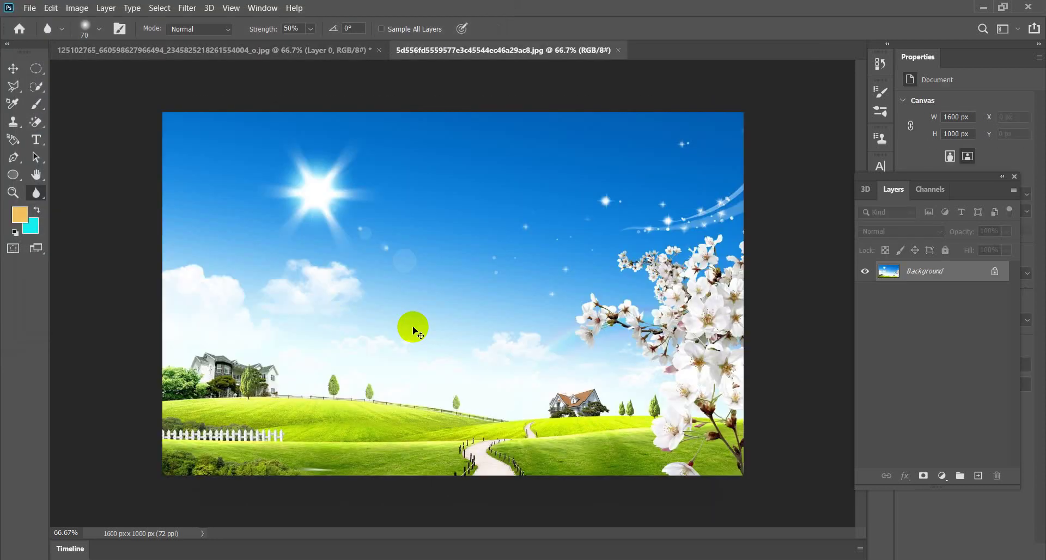
Paste the cut-out woman as Layer 1 and position her centre-left on the landscape.
key("ctrl+v")
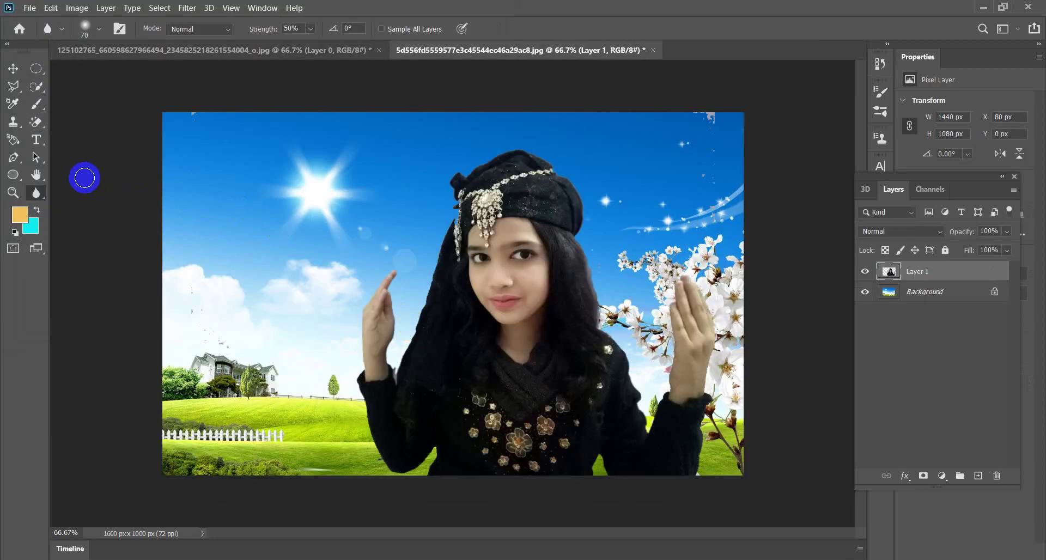
left_click(14, 69)
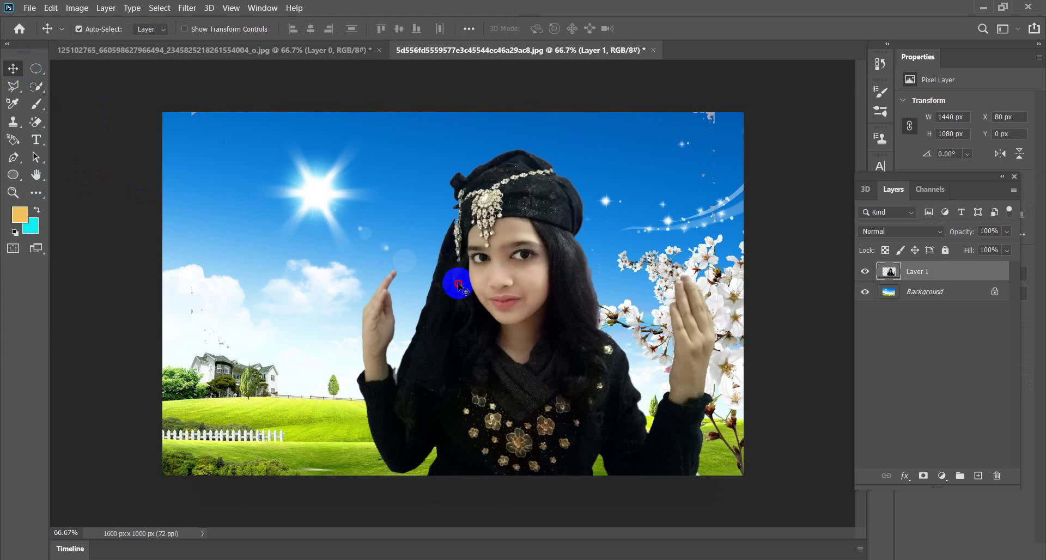
left_click_drag(455, 280, 514, 317)
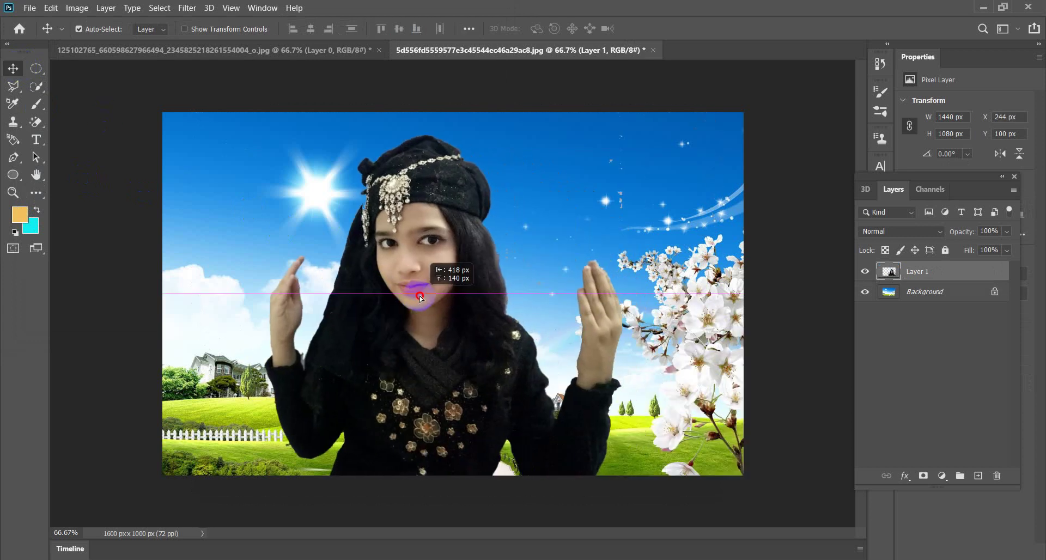
left_click_drag(575, 343, 423, 293)
Make the landscape Background layer the active layer.
left_click(946, 294)
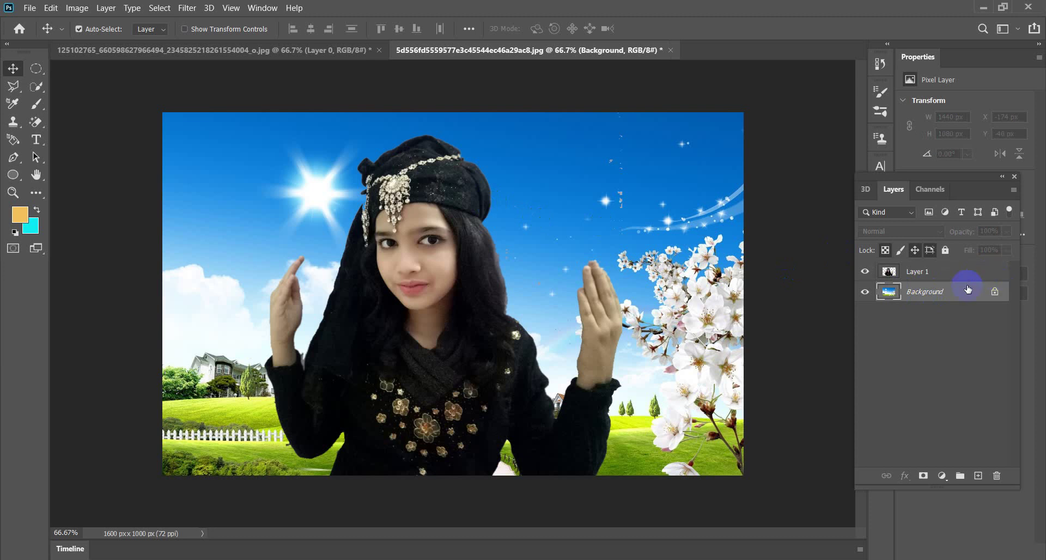
right_click(915, 290)
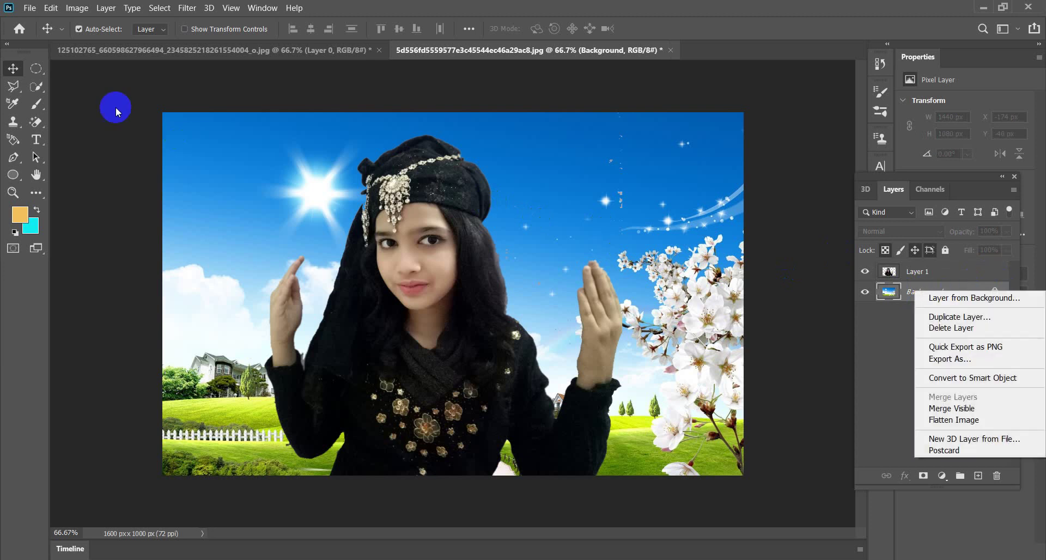
left_click(87, 9)
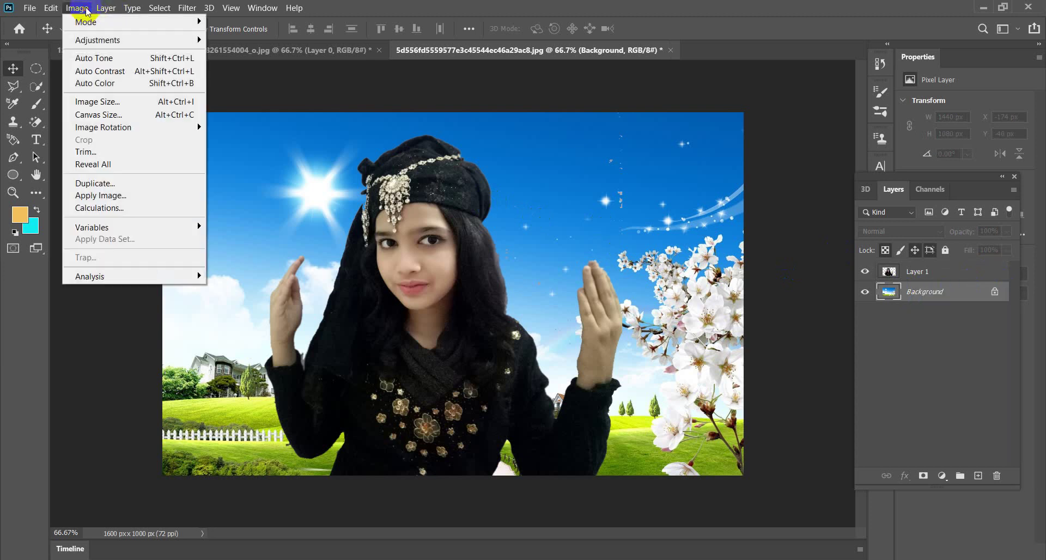
mouse_move(98, 40)
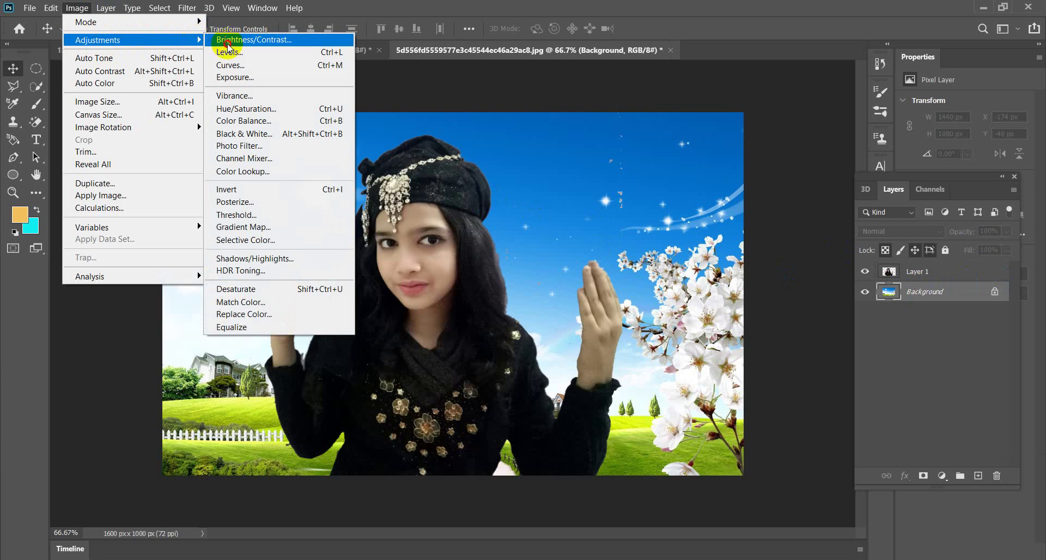
Apply Brightness/Contrast to the landscape background with Brightness 21 and Contrast 86.
left_click(227, 43)
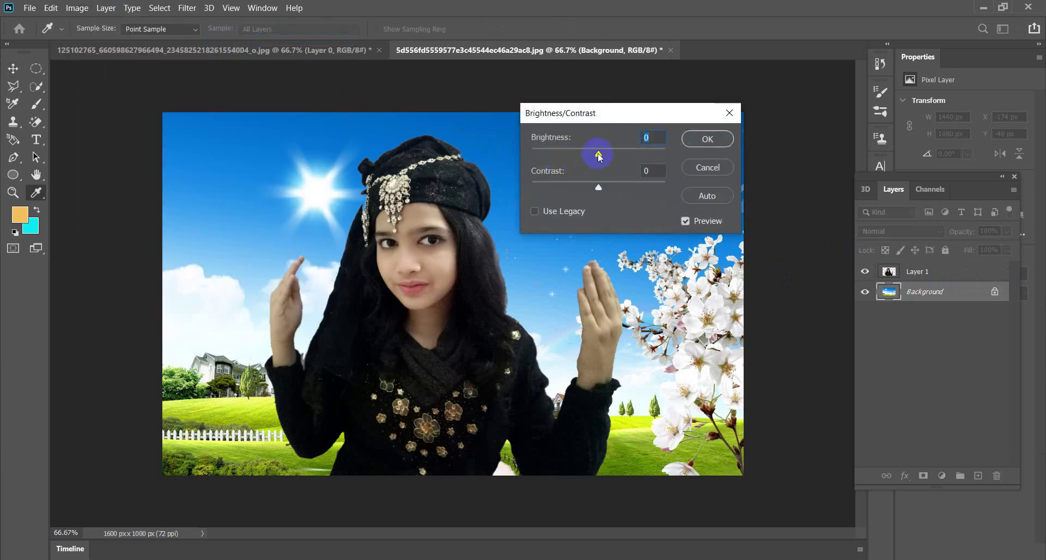
left_click(634, 157)
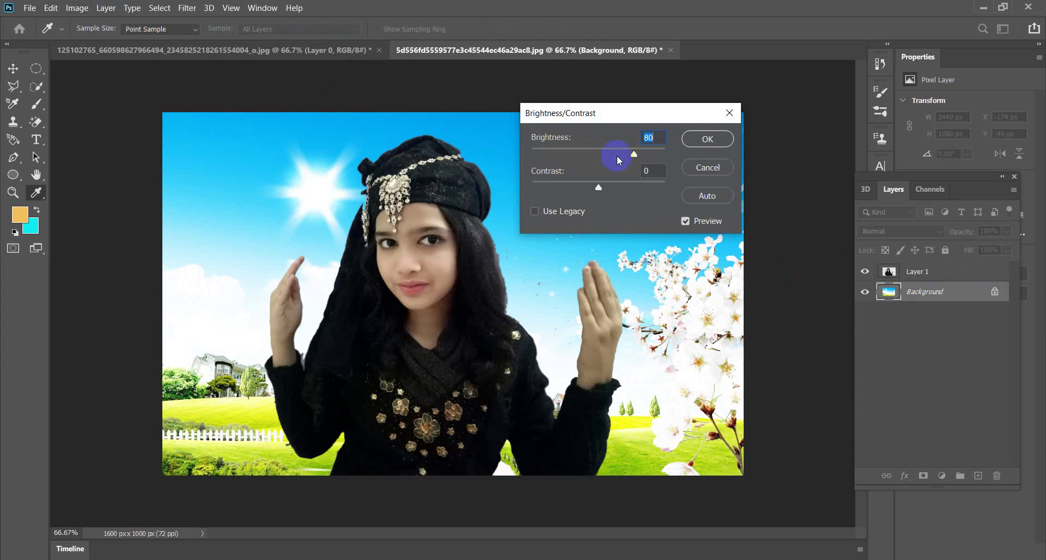
left_click_drag(632, 155, 611, 154)
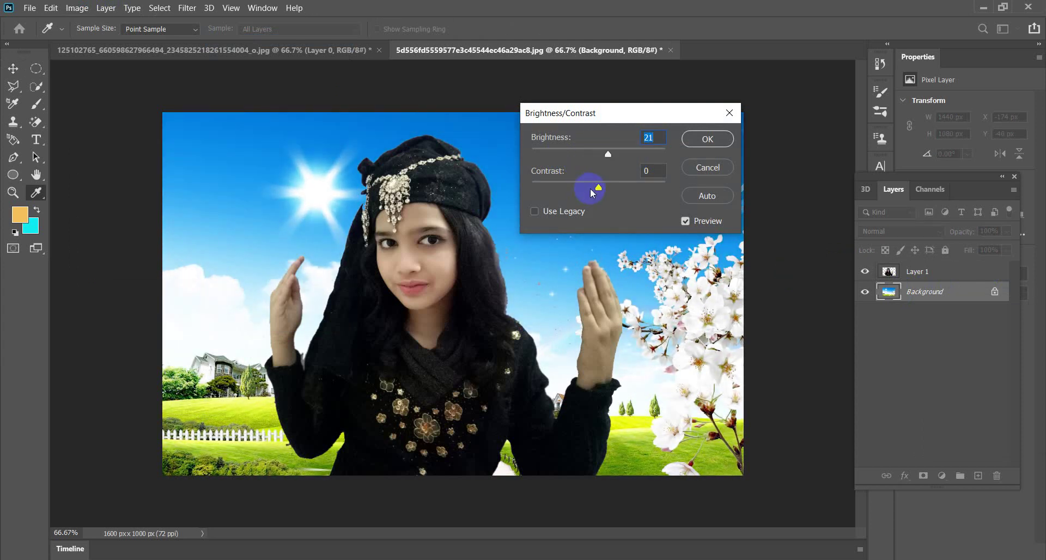
left_click_drag(593, 192, 658, 191)
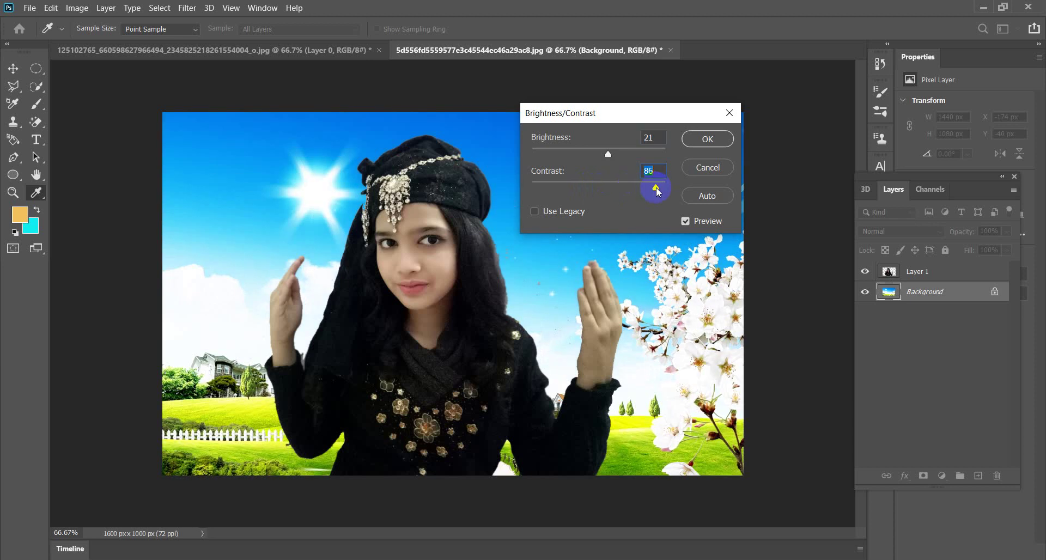
left_click(700, 139)
Move the Layer 1 woman slightly left to X -291 px, Y -40 px.
key("v")
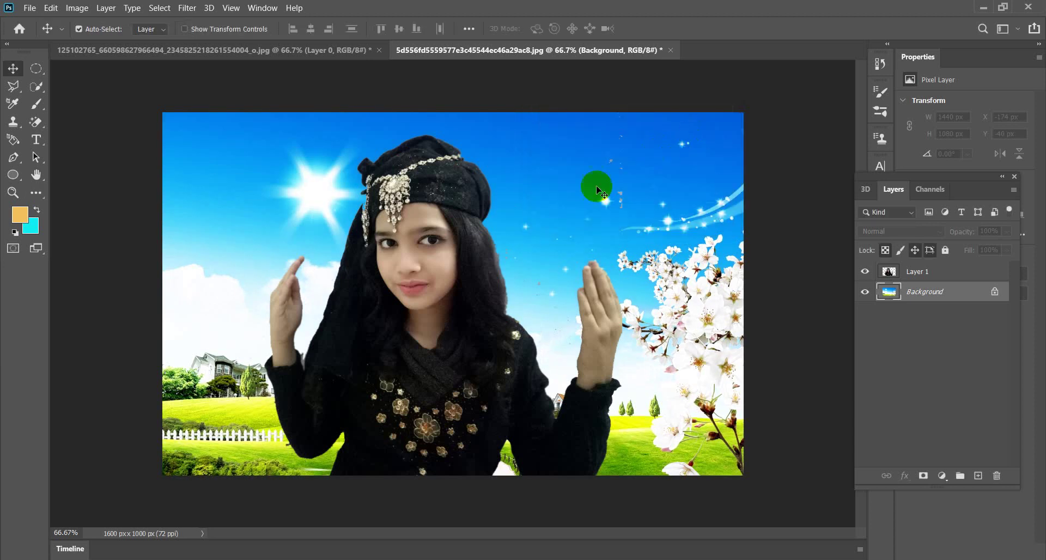
left_click_drag(445, 289, 404, 305)
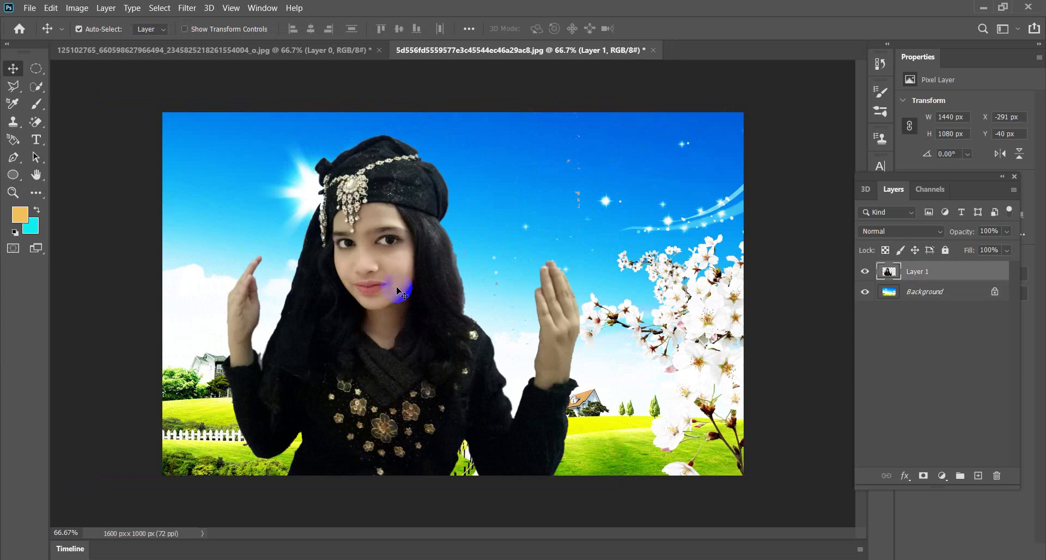
left_click(435, 310)
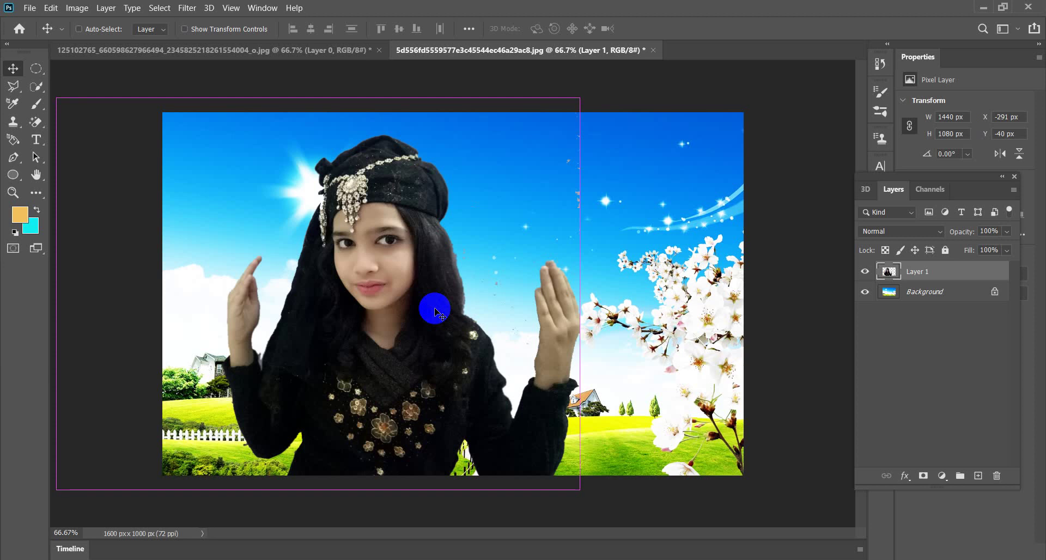
key("ctrl")
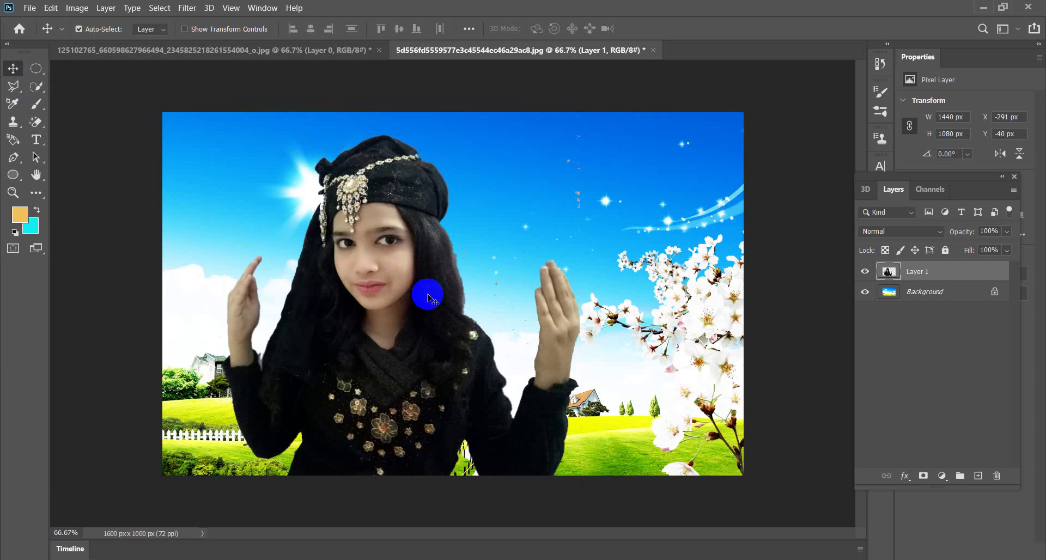
Alt-drag a Layer 1 copy and place both women side by side, Layer 1 at X 130, Y -80 px.
left_click_drag(428, 296, 619, 285)
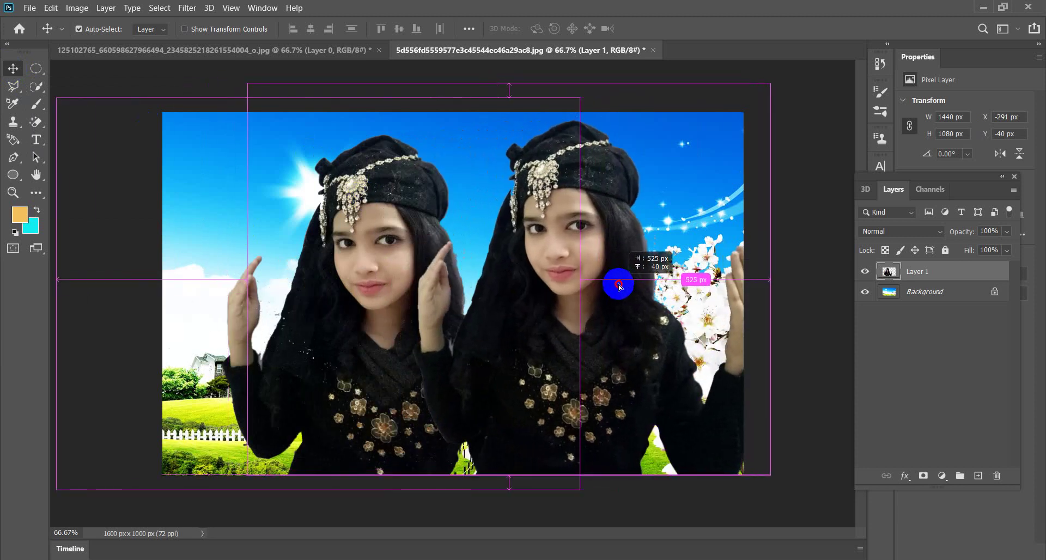
left_click_drag(619, 285, 618, 285)
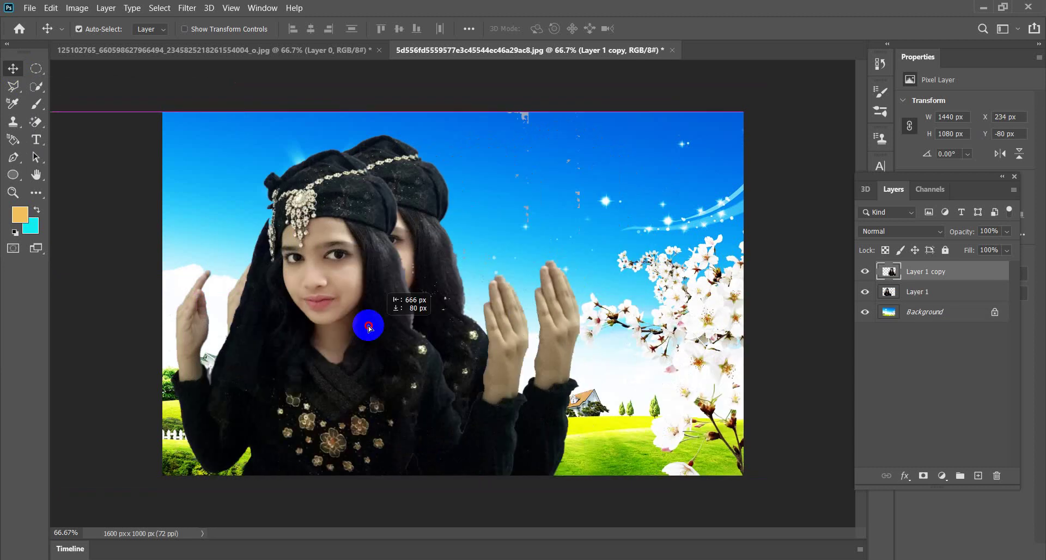
left_click_drag(616, 295, 304, 315)
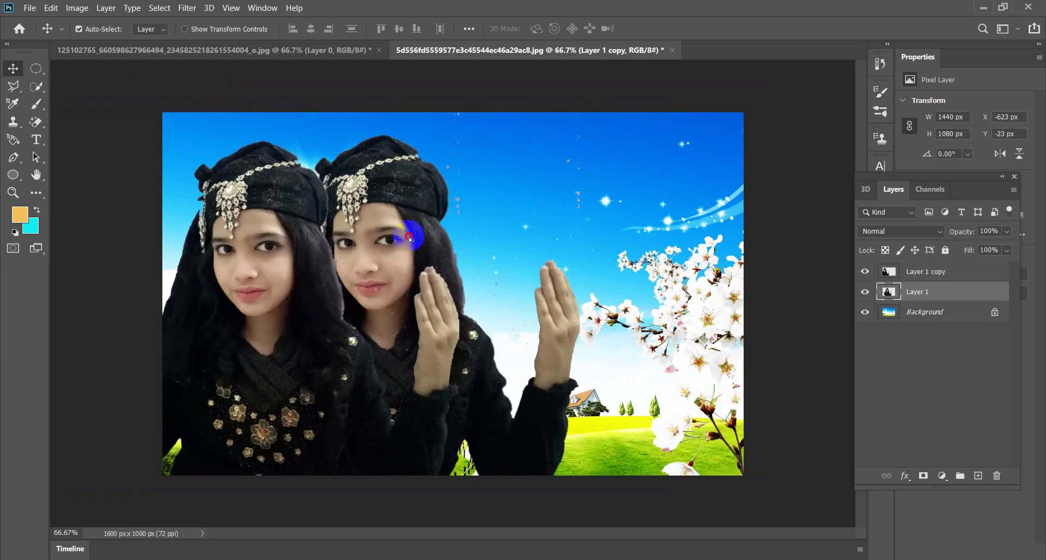
left_click_drag(410, 238, 556, 236)
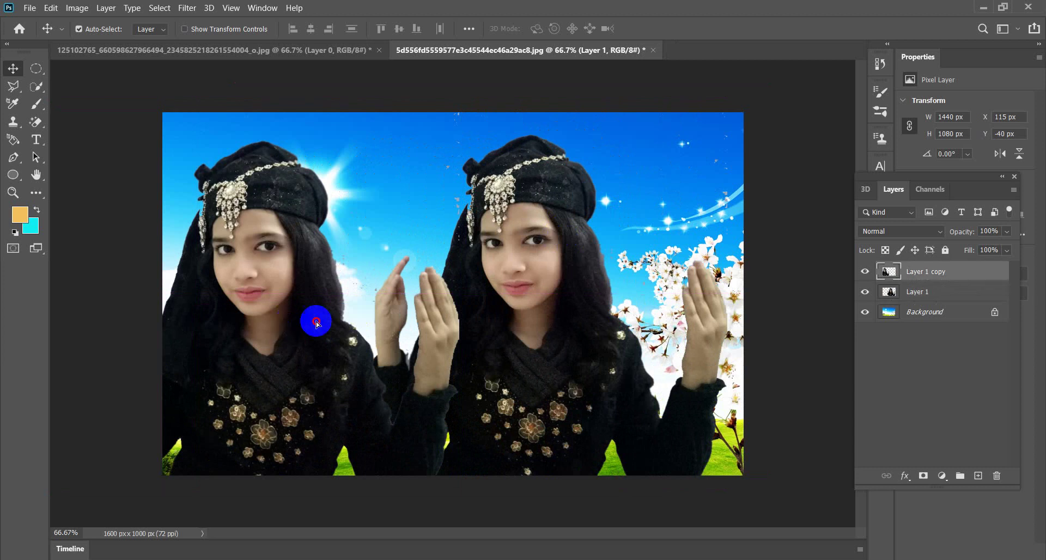
left_click_drag(288, 327, 421, 312)
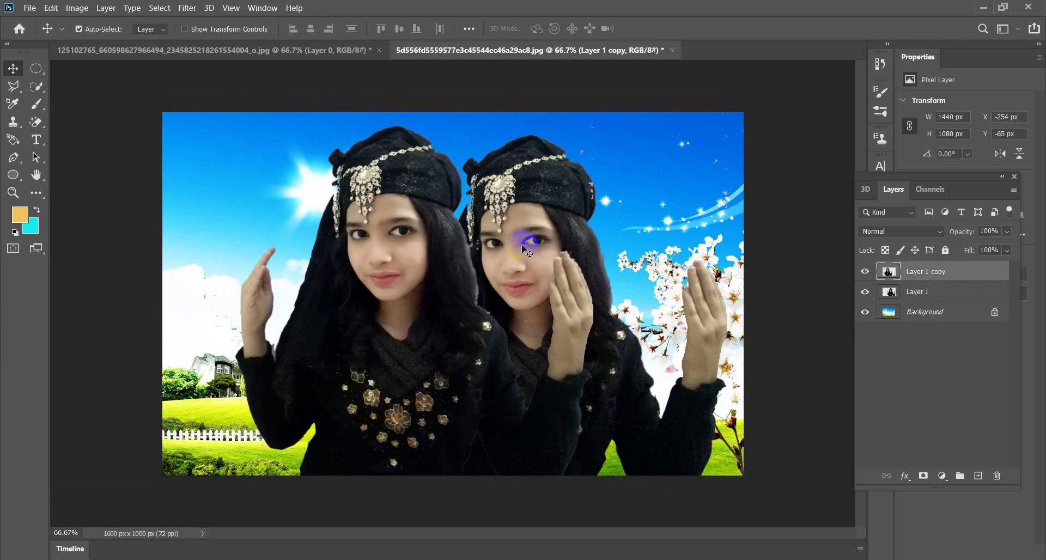
mouse_move(523, 249)
left_mouse_down()
mouse_move(469, 240)
mouse_move(511, 224)
left_mouse_up()
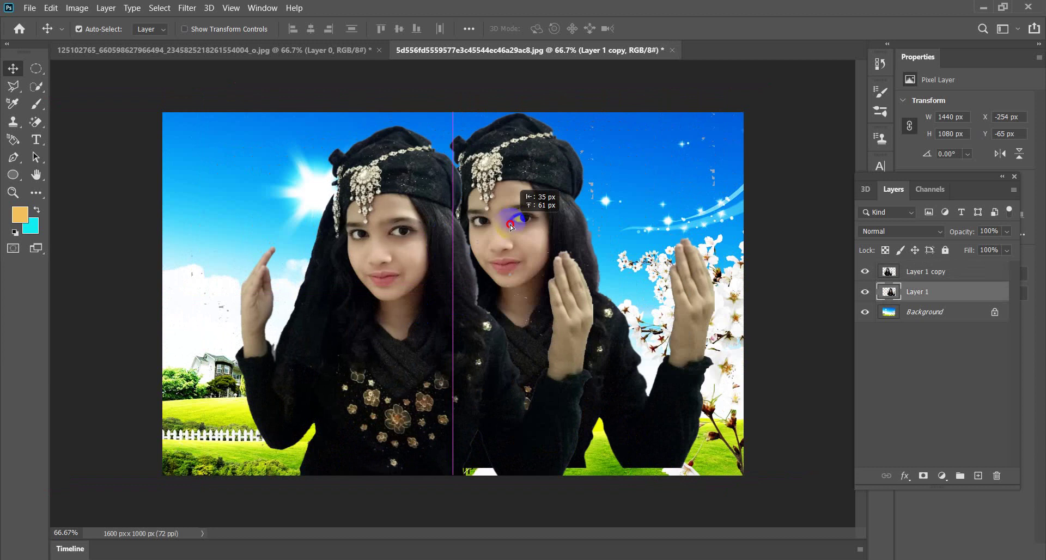
left_click_drag(512, 224, 530, 225)
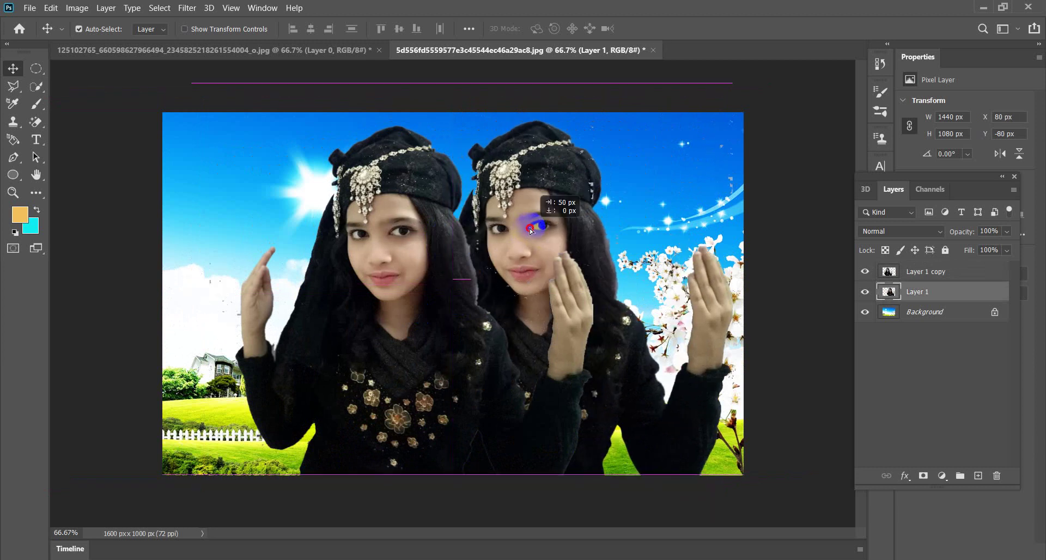
Set Layer 1's Fill to 40% so the right-hand woman becomes a faint ghost over the landscape.
left_click(1008, 251)
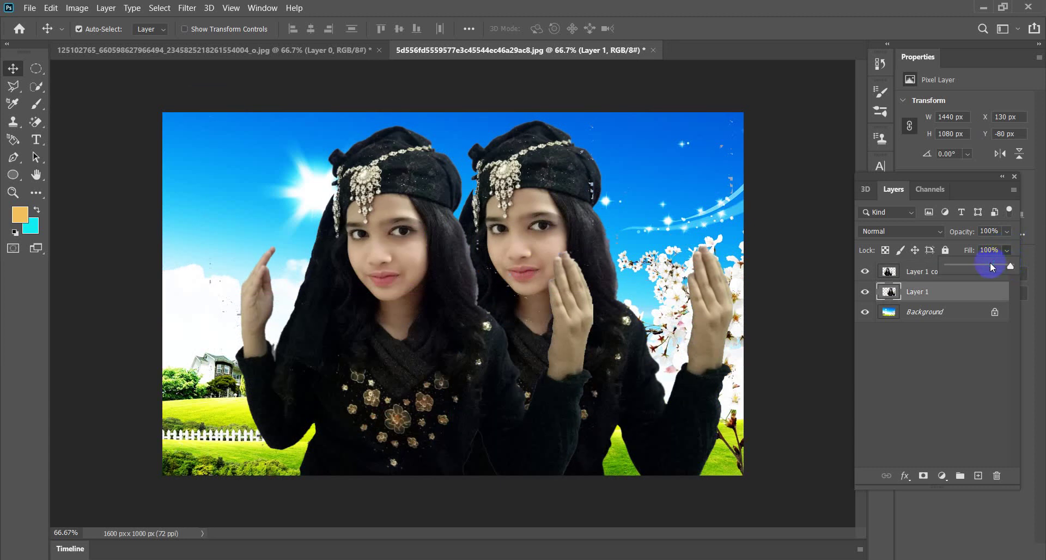
left_click(1013, 267)
left_click_drag(1011, 268, 960, 267)
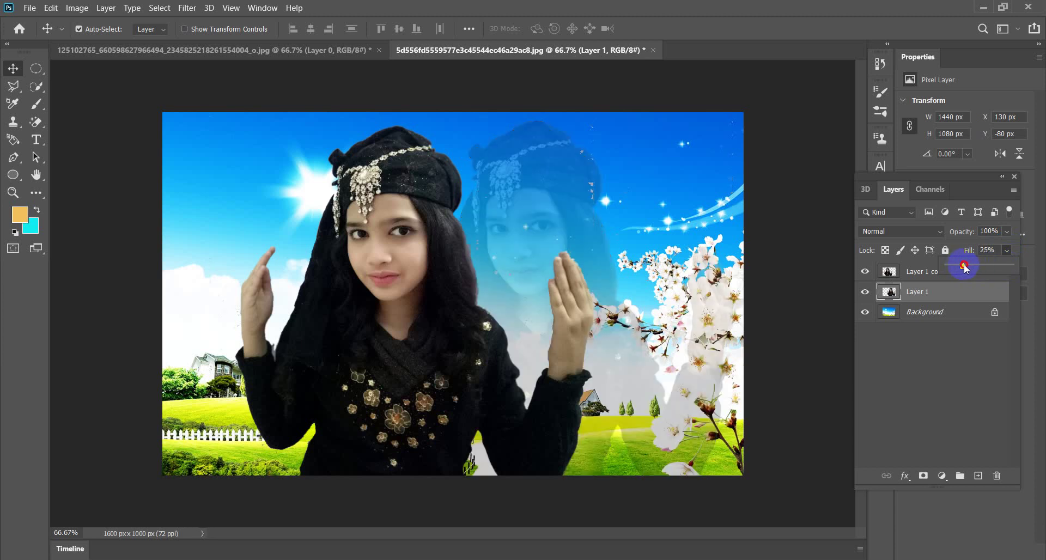
left_click_drag(964, 266, 979, 267)
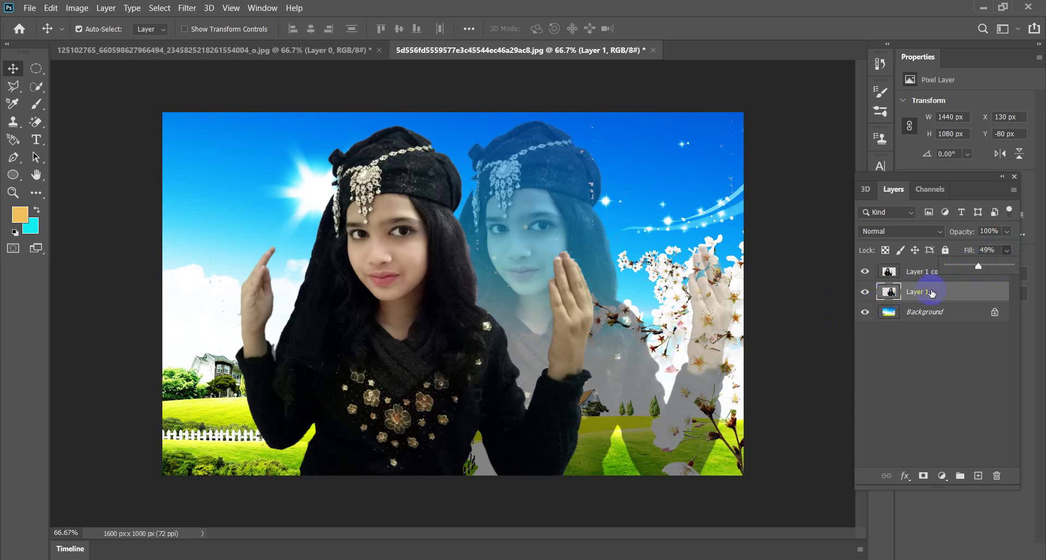
left_click_drag(979, 267, 988, 269)
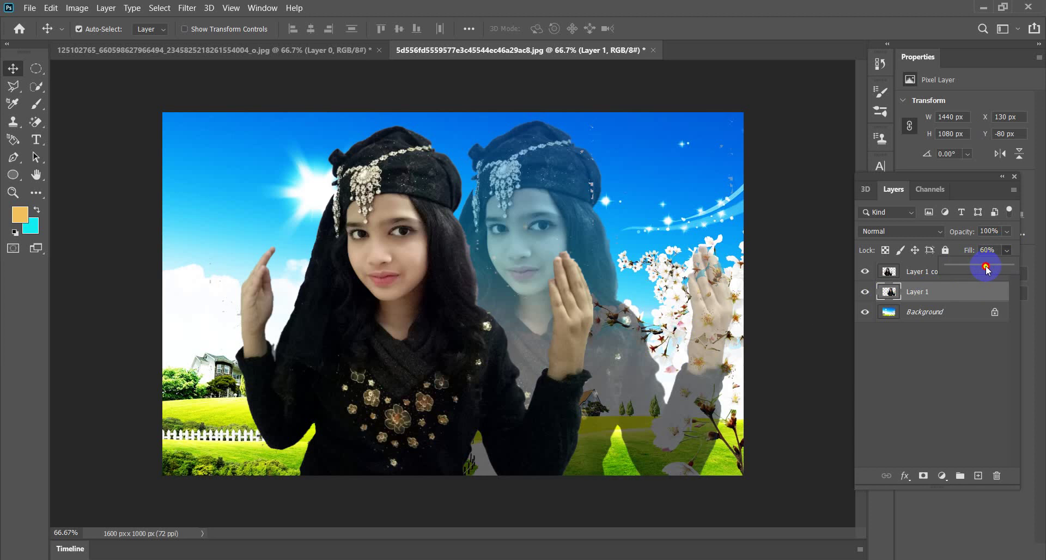
left_click_drag(978, 268, 975, 269)
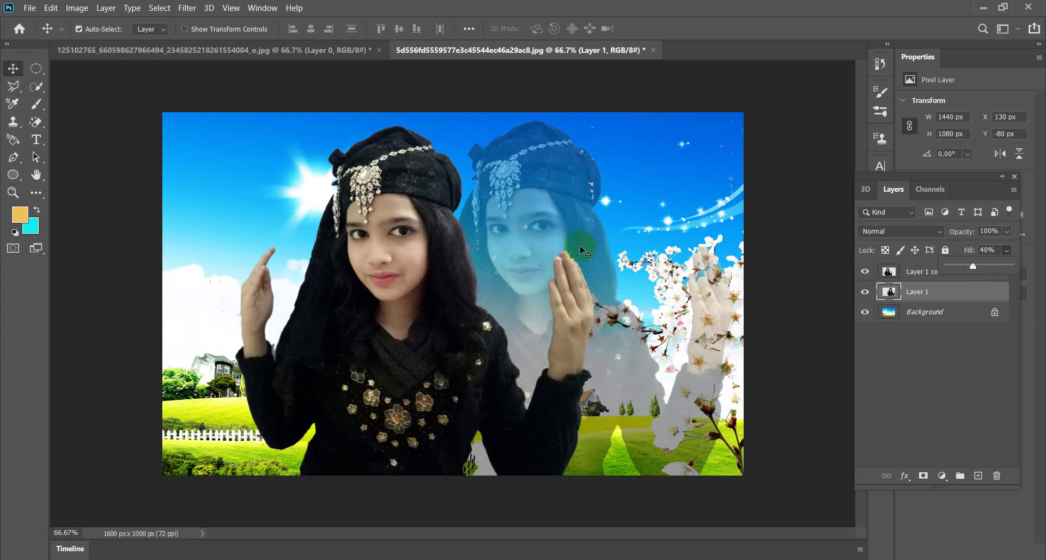
Drag the solid woman to the far left and the faded woman right, to X 194, Y -80.
left_click(562, 240)
mouse_move(561, 240)
left_mouse_down()
mouse_move(618, 237)
mouse_move(567, 233)
left_mouse_up()
left_click_drag(567, 238, 573, 237)
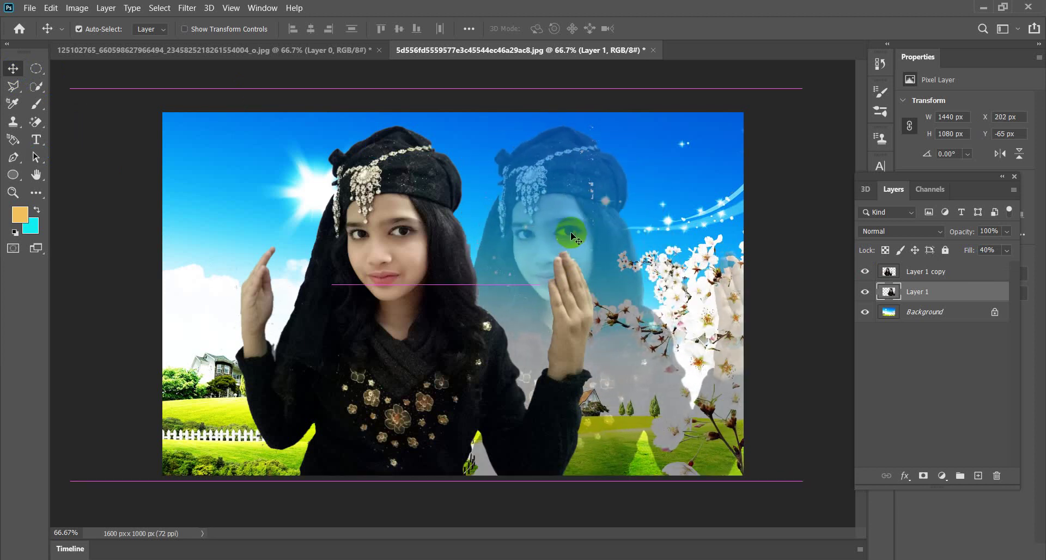
mouse_move(400, 308)
left_mouse_down()
mouse_move(579, 294)
mouse_move(609, 303)
left_mouse_up()
left_click_drag(506, 234, 376, 252)
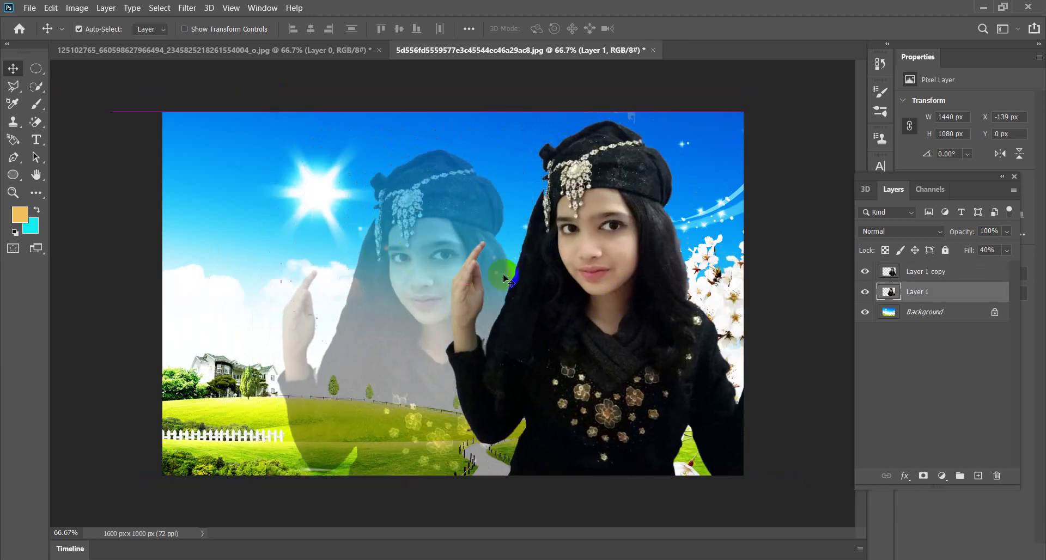
mouse_move(526, 284)
left_mouse_down()
mouse_move(182, 280)
mouse_move(236, 289)
left_mouse_up()
left_click_drag(424, 243, 558, 203)
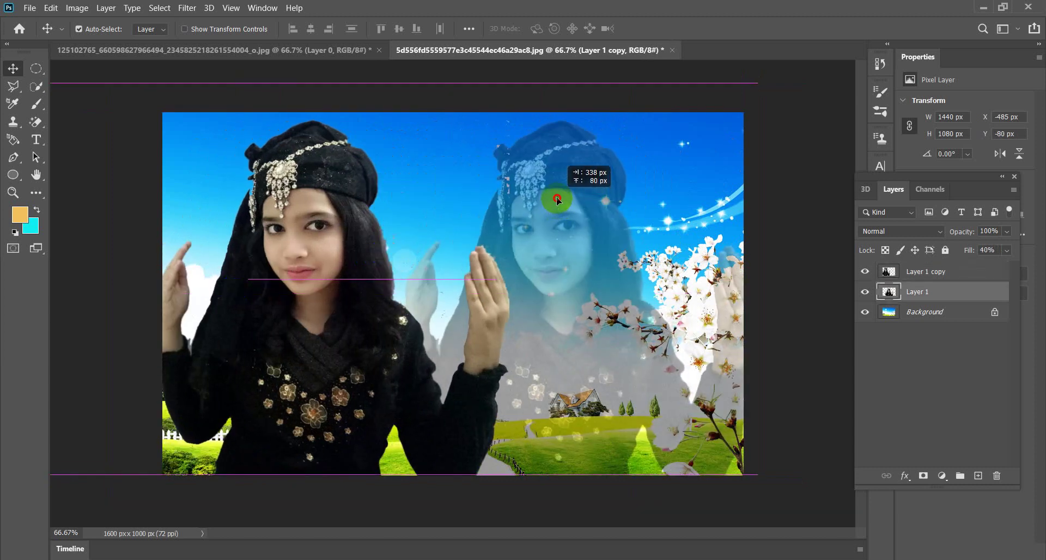
left_click_drag(558, 204, 556, 201)
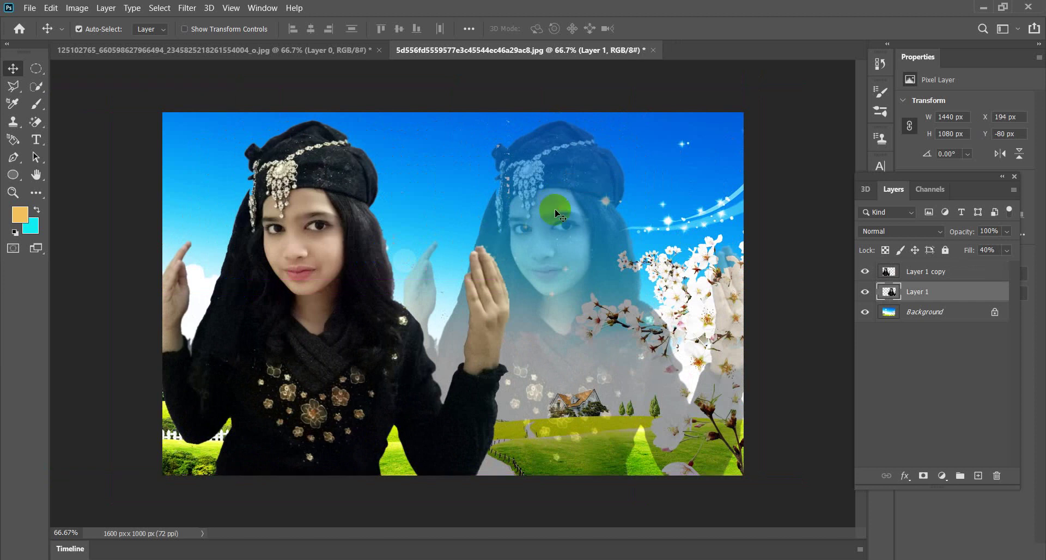
left_click(77, 7)
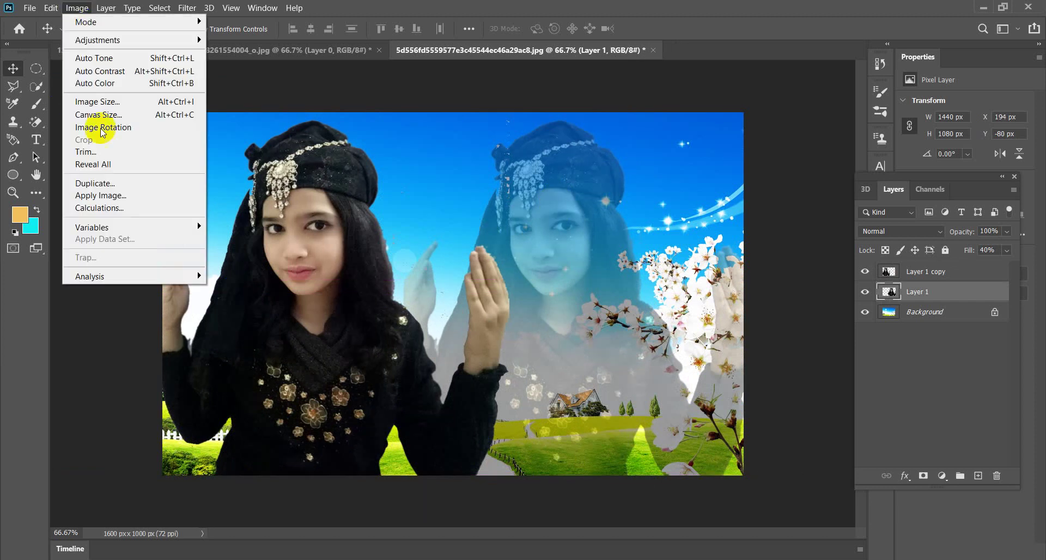
Flip the faded woman horizontally, move her to the upper left, and shift the solid woman to centre.
left_click(51, 7)
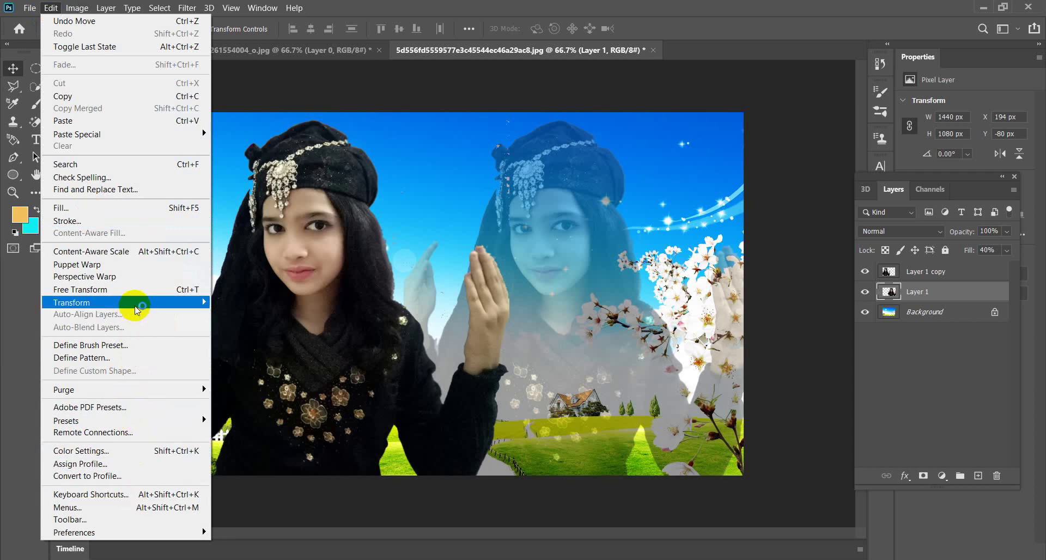
mouse_move(123, 302)
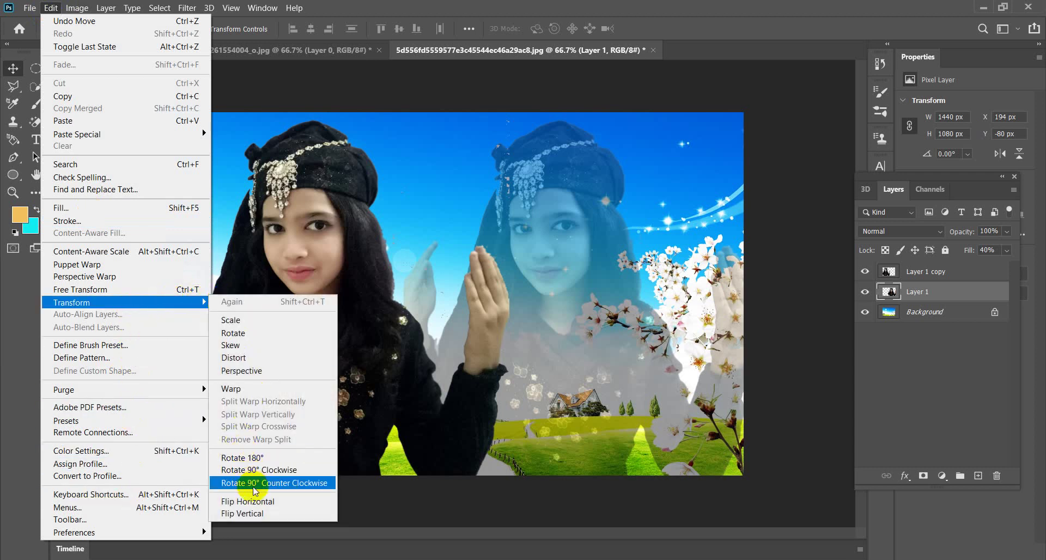
left_click(256, 501)
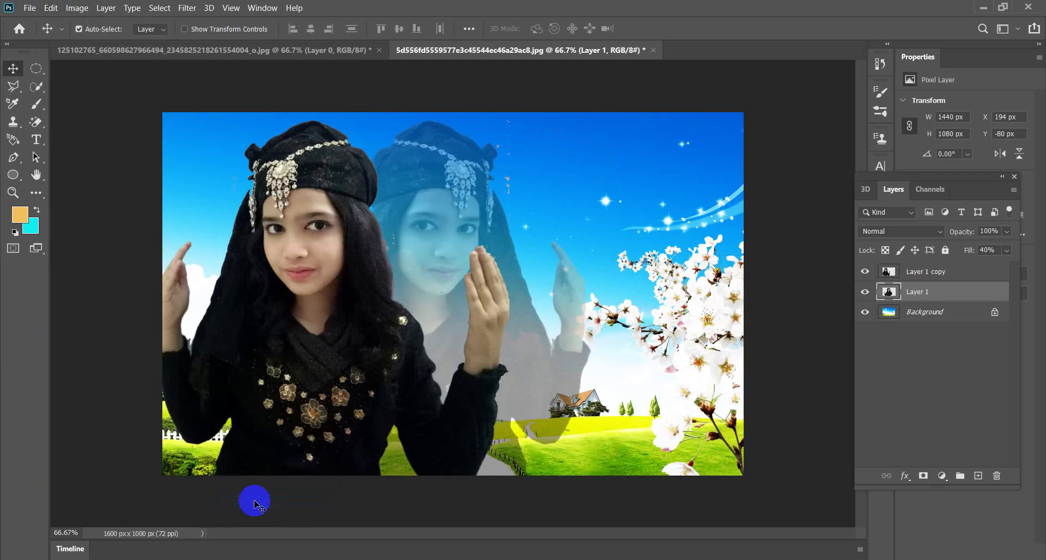
mouse_move(440, 240)
left_mouse_down()
mouse_move(612, 234)
mouse_move(601, 228)
mouse_move(584, 246)
left_mouse_up()
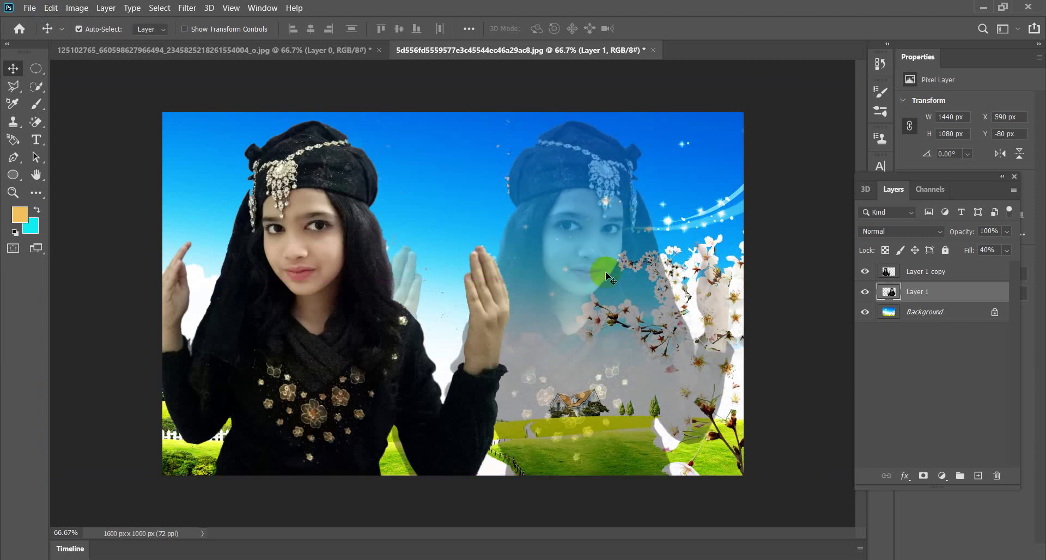
left_click_drag(606, 294, 305, 297)
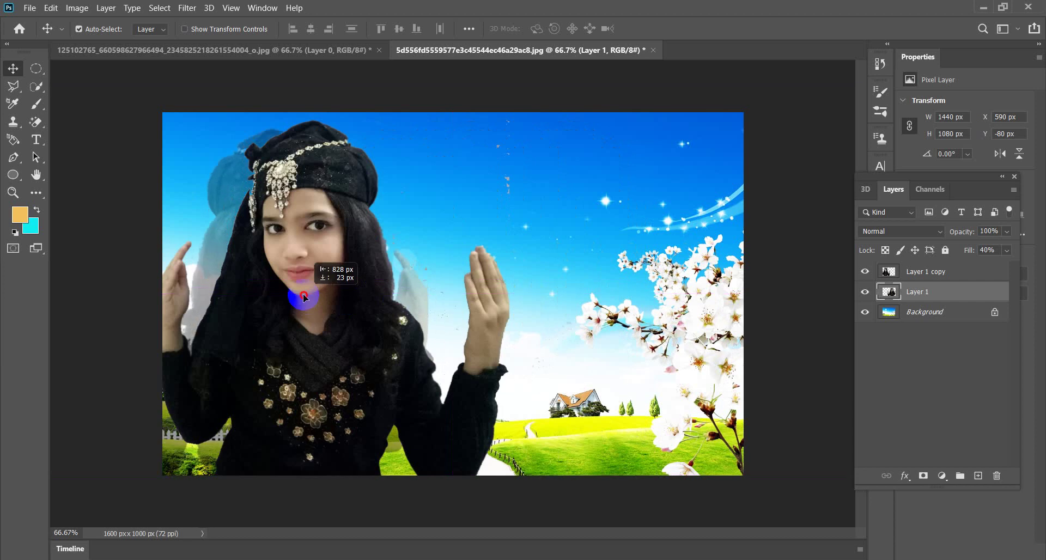
mouse_move(361, 329)
left_mouse_down()
mouse_move(441, 322)
mouse_move(477, 332)
mouse_move(589, 315)
mouse_move(468, 340)
mouse_move(459, 332)
left_mouse_up()
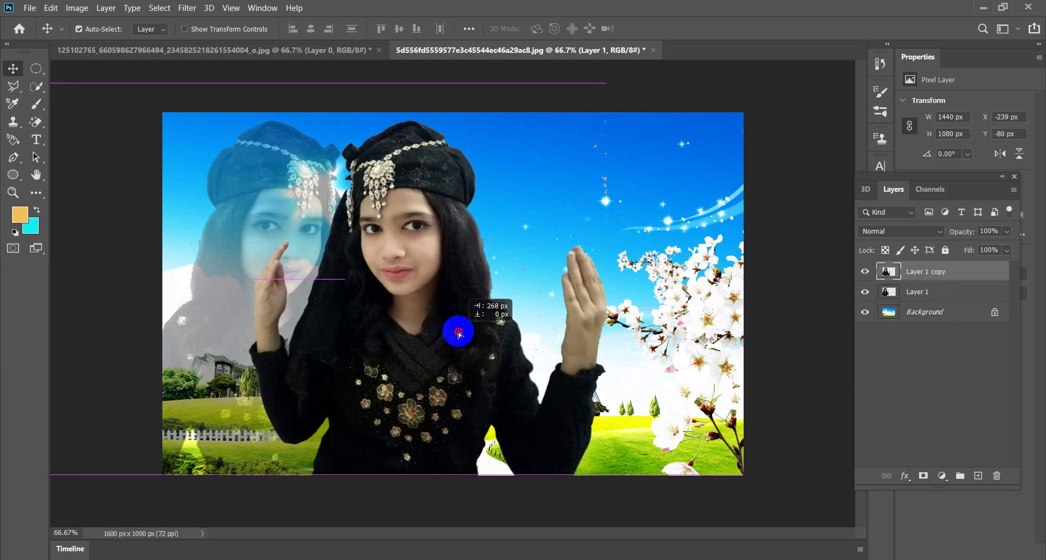
mouse_move(284, 239)
left_mouse_down()
mouse_move(260, 225)
mouse_move(251, 196)
left_mouse_up()
Scale the faded woman to 1255 × 936 px and commit her upper left at X -295, Y -193.
key("ctrl+t")
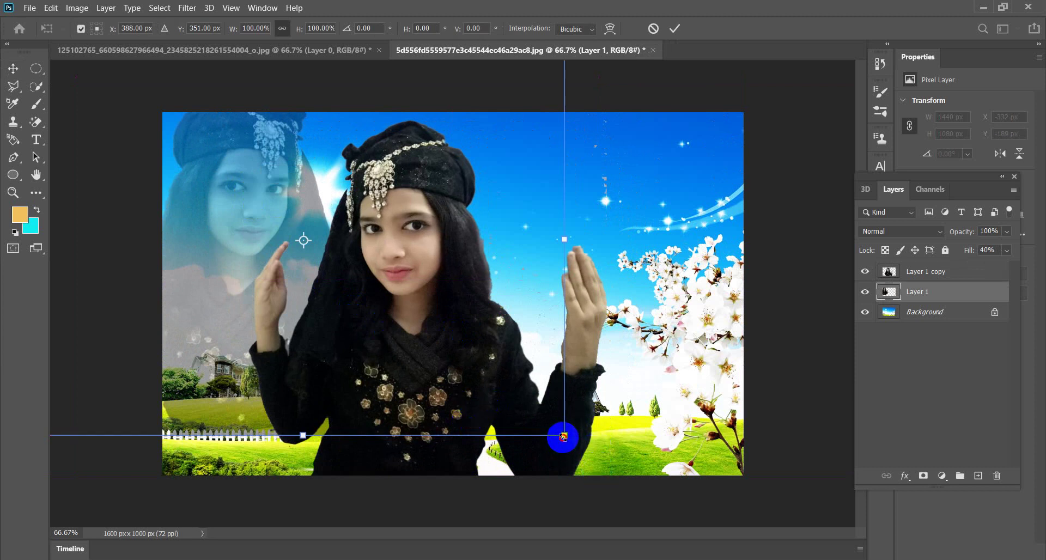
left_click_drag(563, 436, 529, 411)
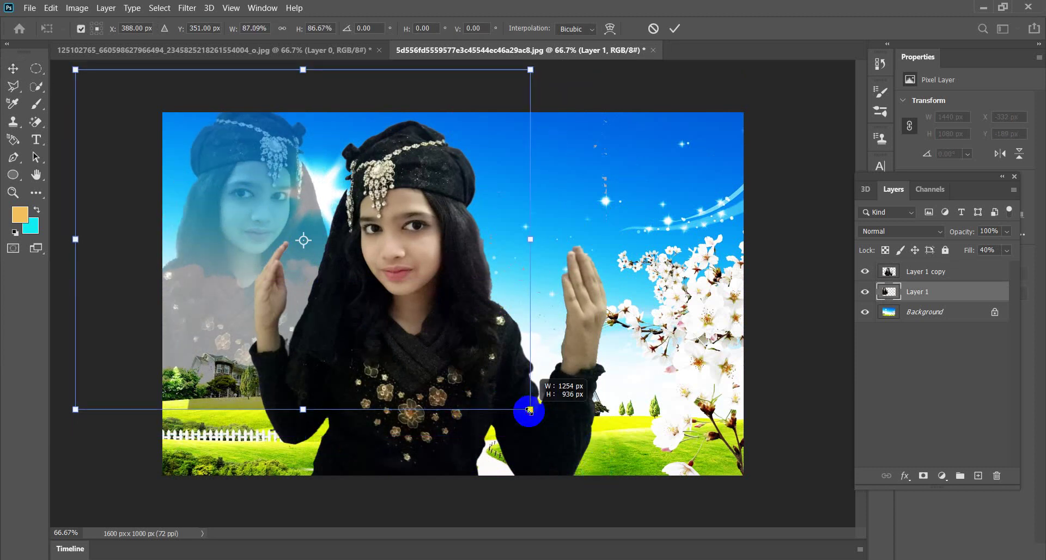
mouse_move(235, 337)
left_mouse_down()
mouse_move(220, 299)
mouse_move(204, 301)
left_mouse_up()
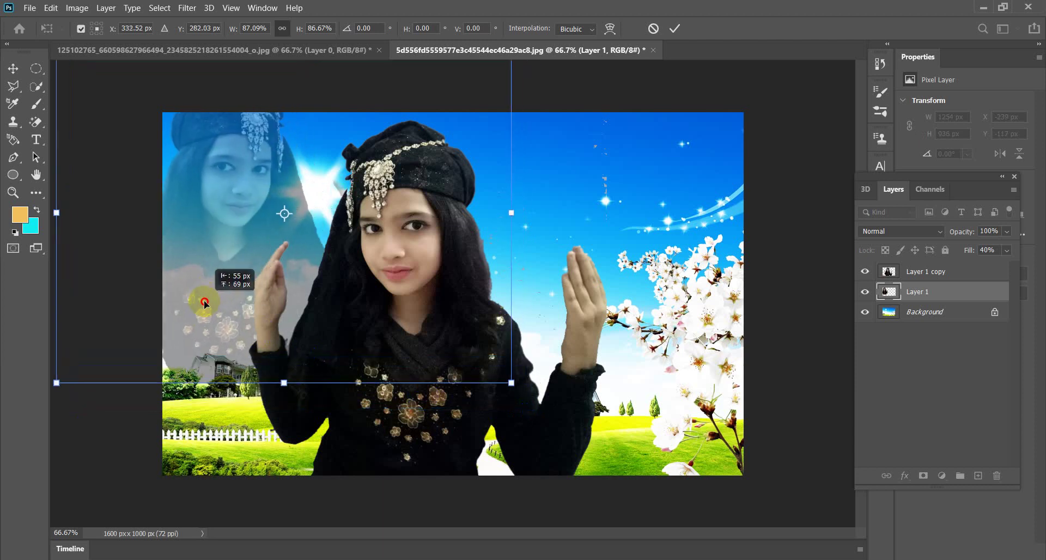
key("Return")
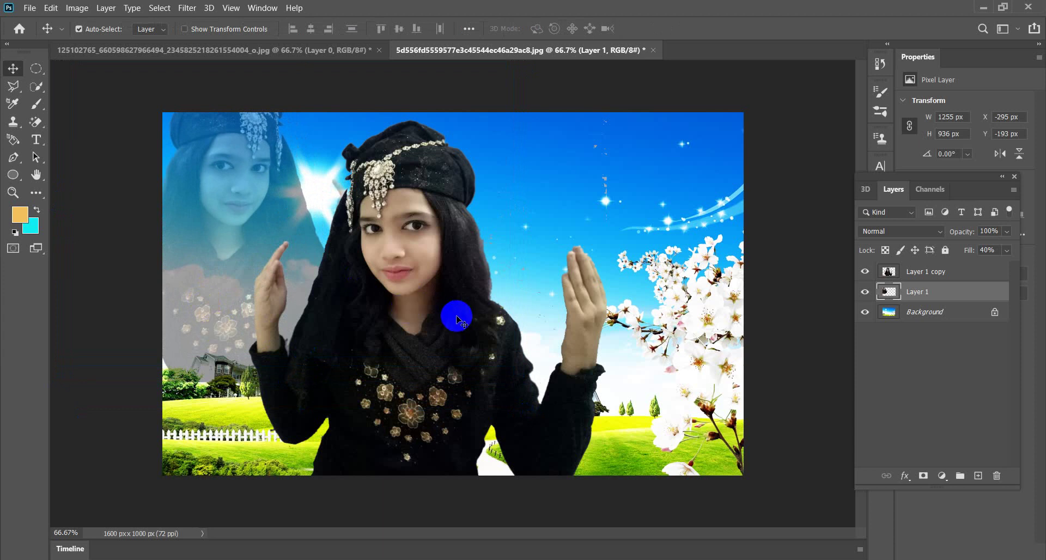
Alt-drag a duplicate of the woman layer and rearrange the copies across the canvas.
left_click_drag(456, 319, 586, 322)
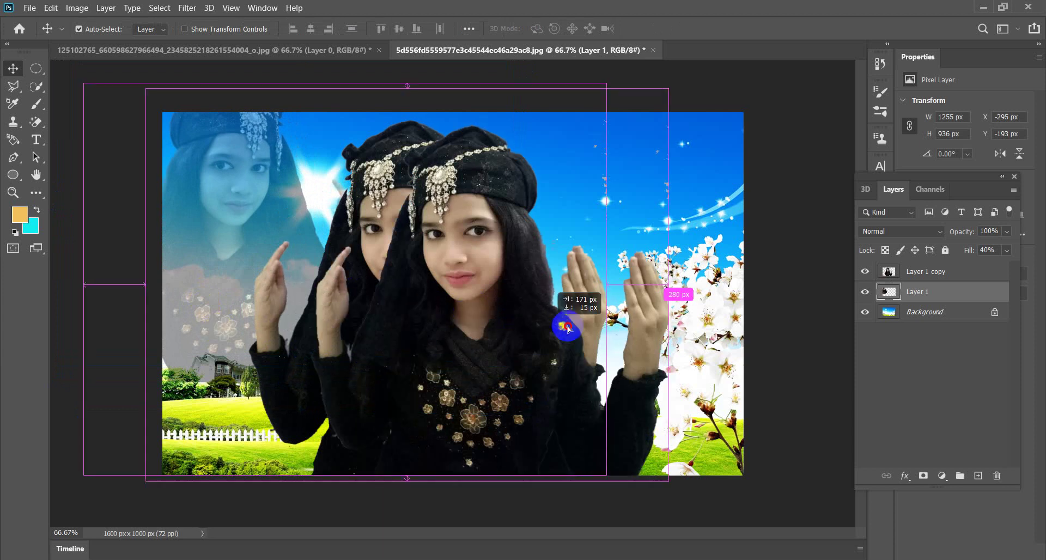
left_click_drag(414, 221, 532, 282)
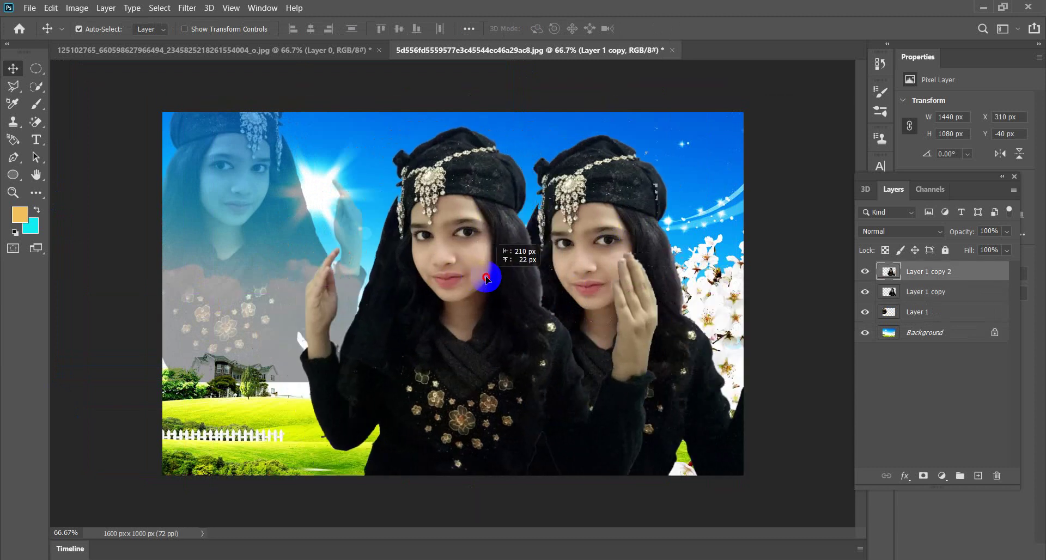
left_click_drag(533, 282, 467, 275)
left_click(619, 194)
left_click_drag(619, 193, 539, 201)
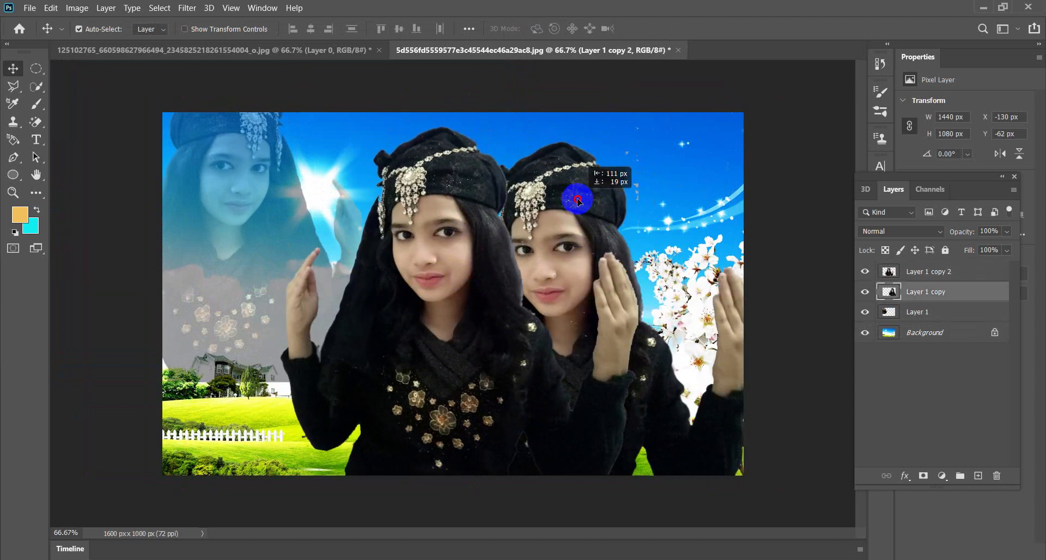
Fade Layer 1 copy to 21% Fill and place it upper right at X 133, Y -131.
left_click(725, 206)
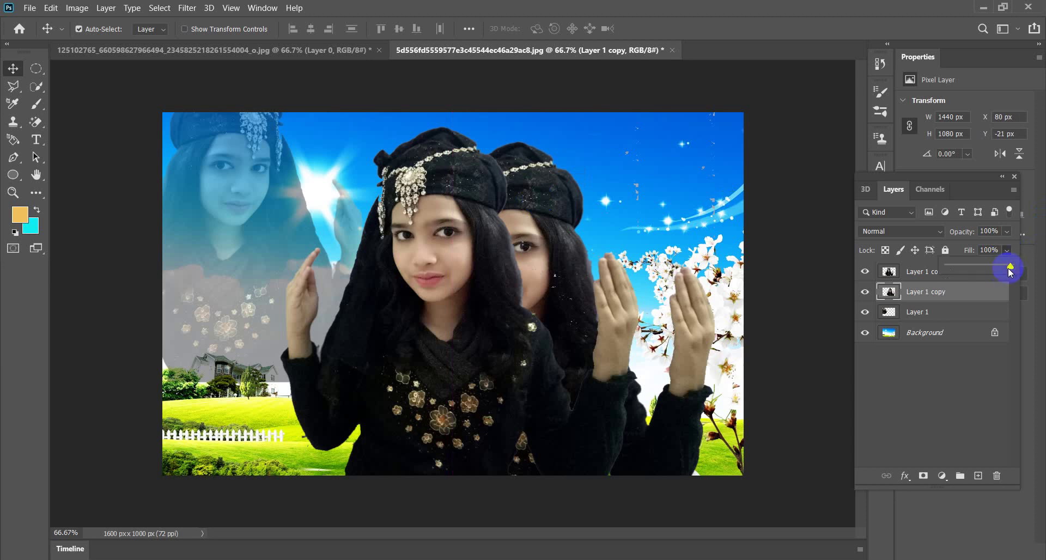
left_click_drag(962, 266, 962, 267)
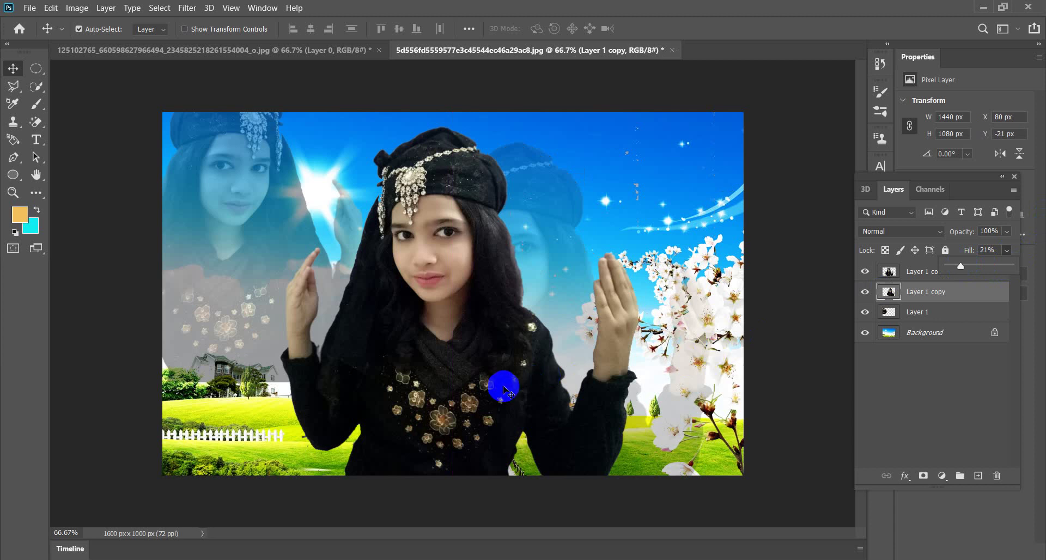
mouse_move(503, 389)
left_mouse_down()
mouse_move(541, 382)
mouse_move(523, 378)
mouse_move(551, 385)
mouse_move(518, 377)
left_mouse_up()
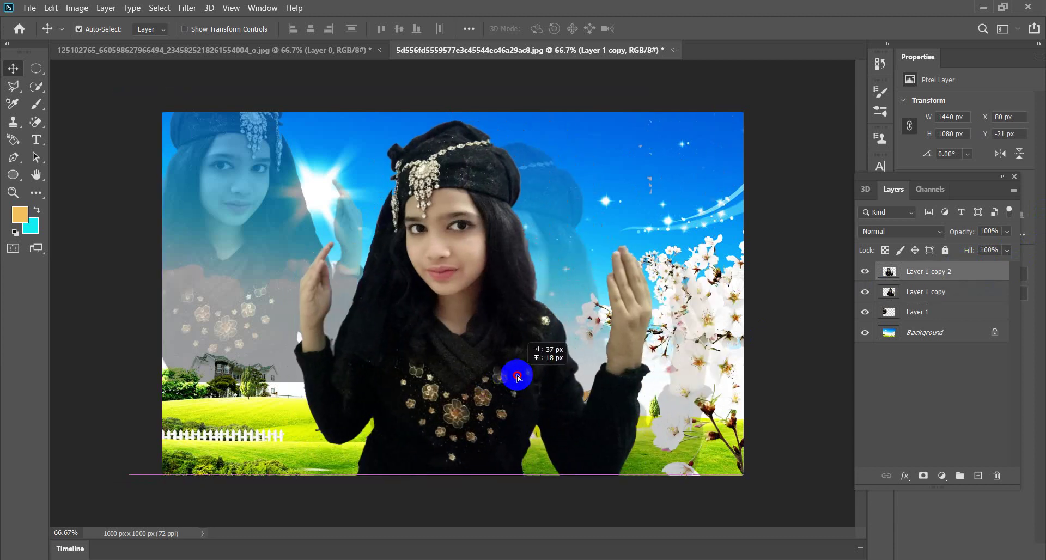
left_click_drag(568, 233, 587, 197)
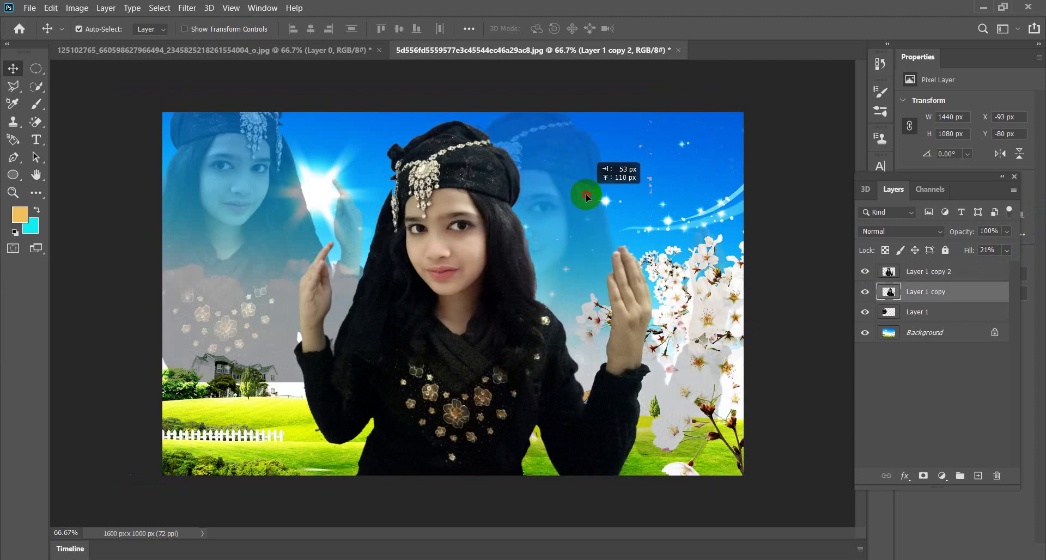
left_click_drag(587, 196, 587, 196)
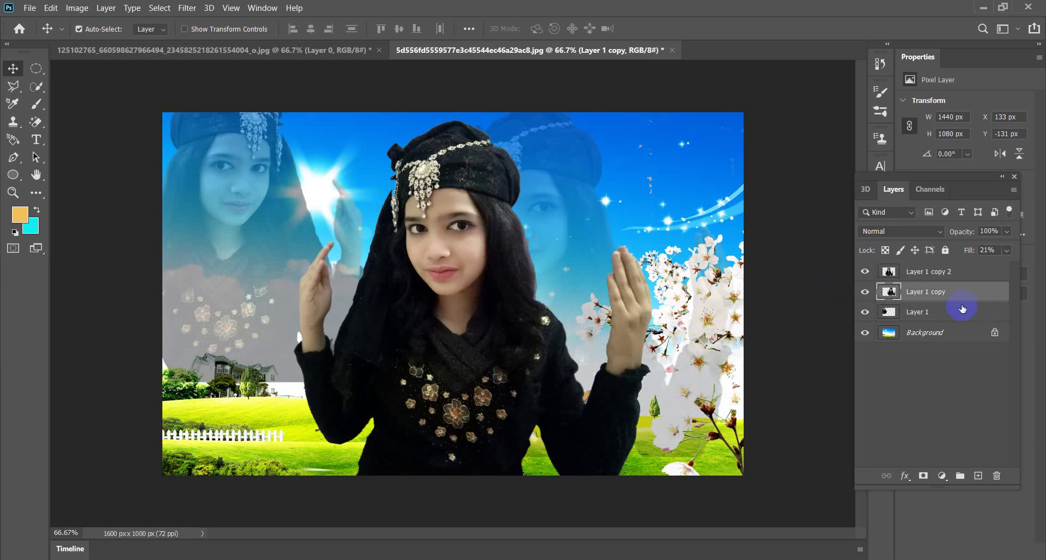
Select the Background, Layer 1 and Layer 1 copy 2 layers and merge them into one.
left_click(919, 333)
left_click(918, 318, "ctrl")
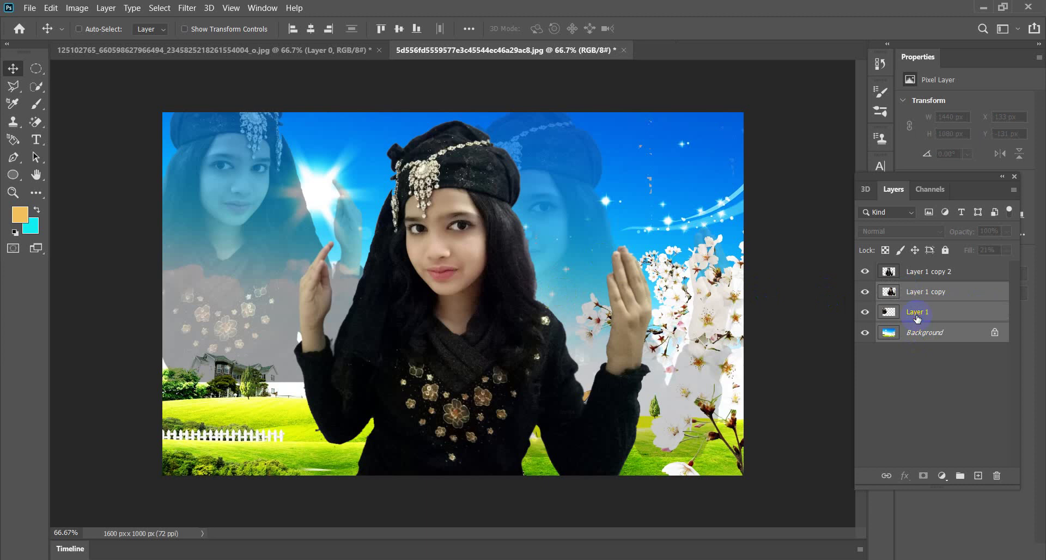
left_click(920, 272, "ctrl")
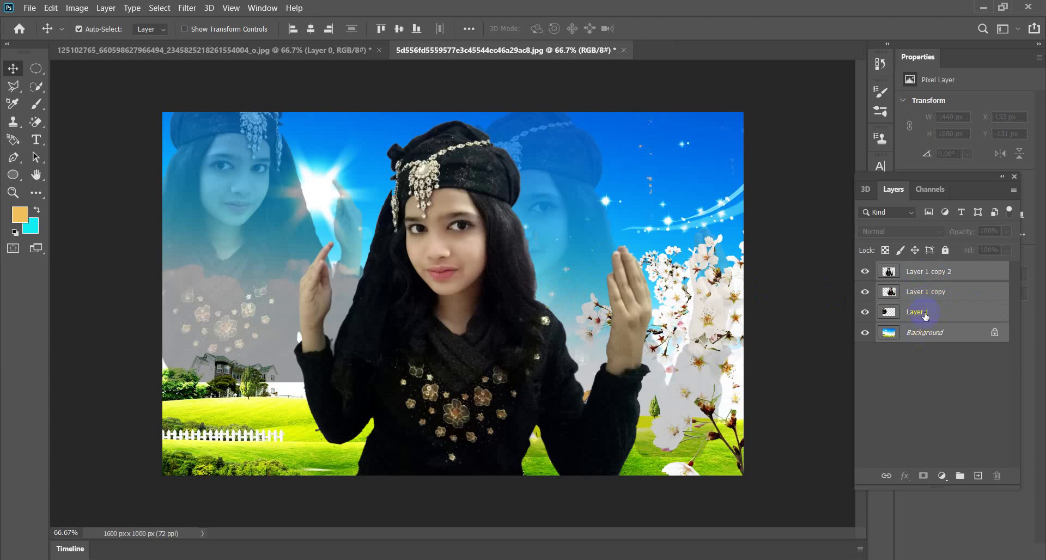
key("ctrl+shift+e")
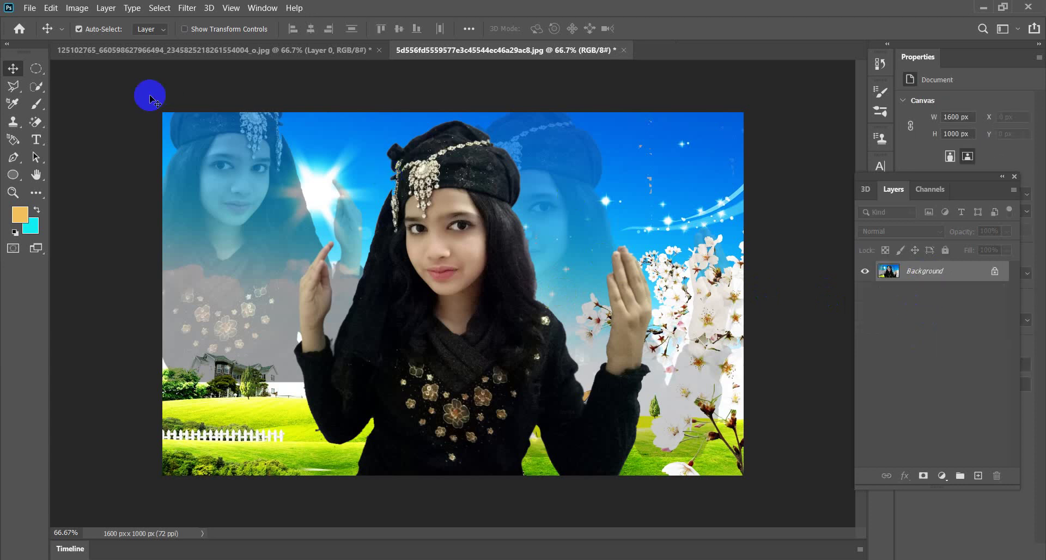
left_click(30, 9)
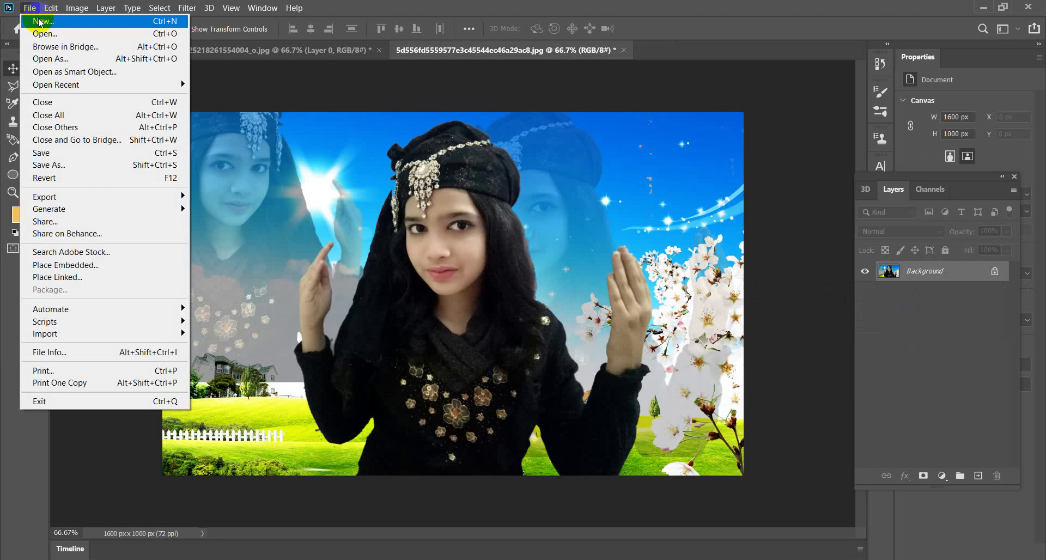
Create a blank 1280×720 px document from the preset, then return to the composite image.
left_click(38, 22)
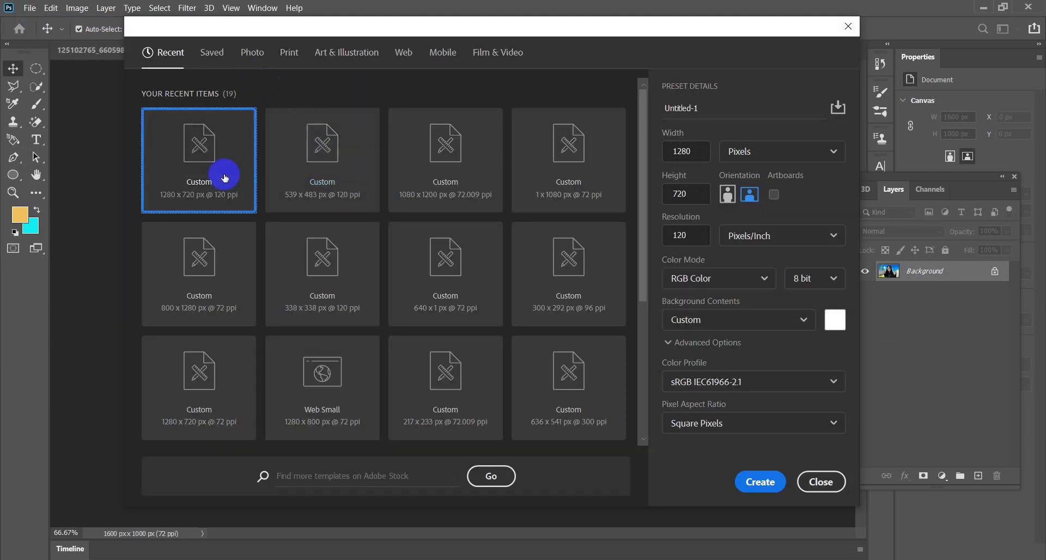
left_click(752, 482)
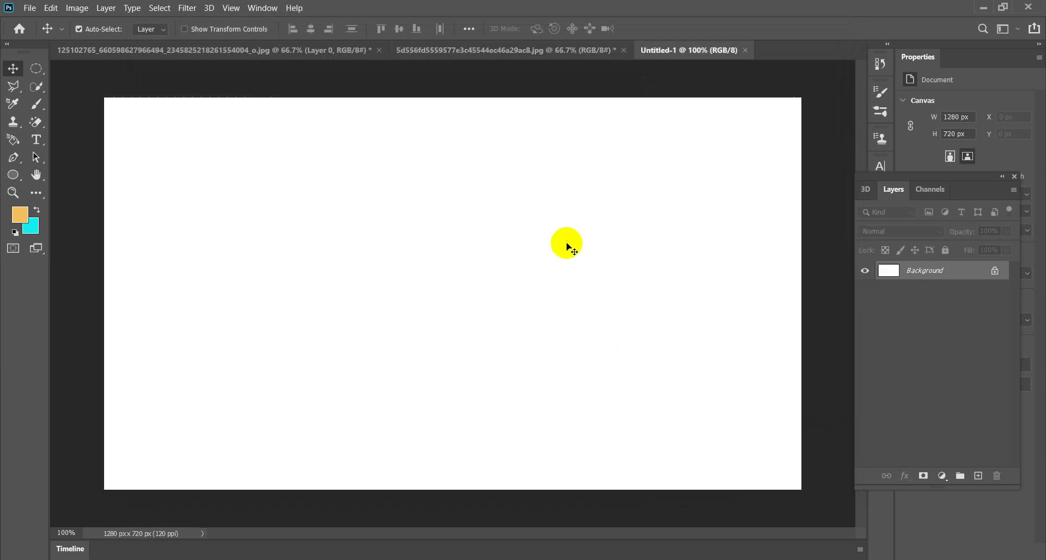
left_click(432, 51)
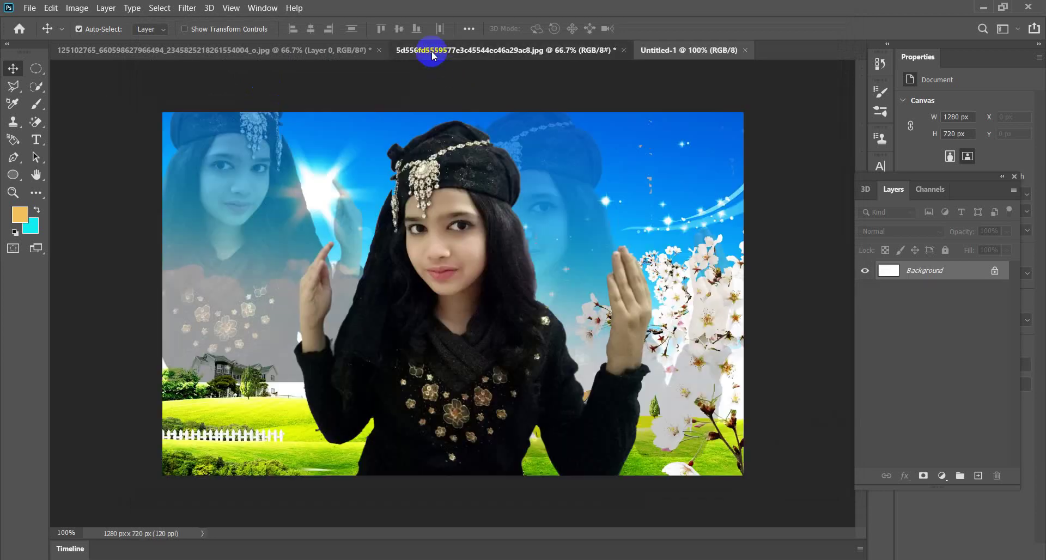
Close the transparent cut-out portrait document without saving changes.
left_click(345, 49)
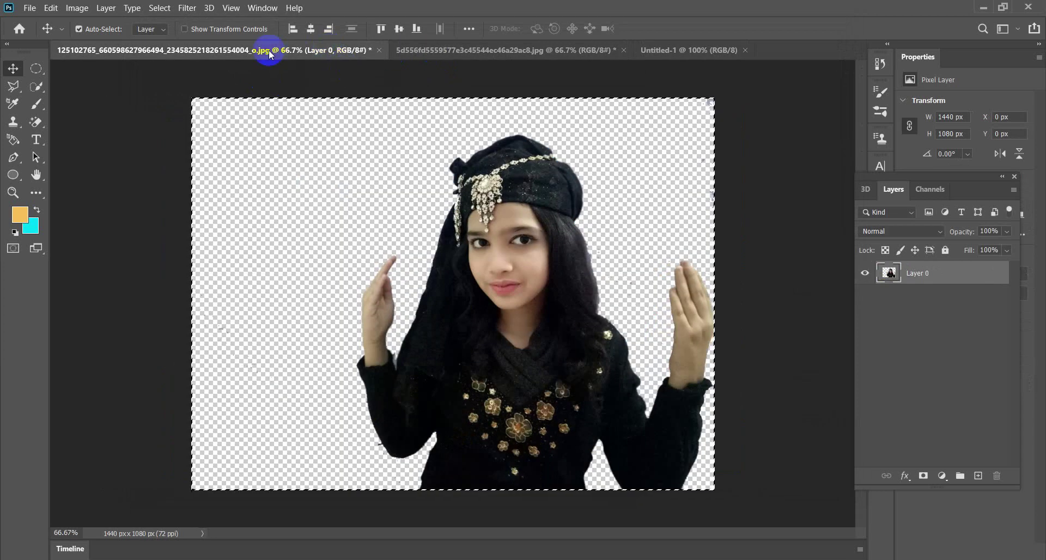
left_click(29, 8)
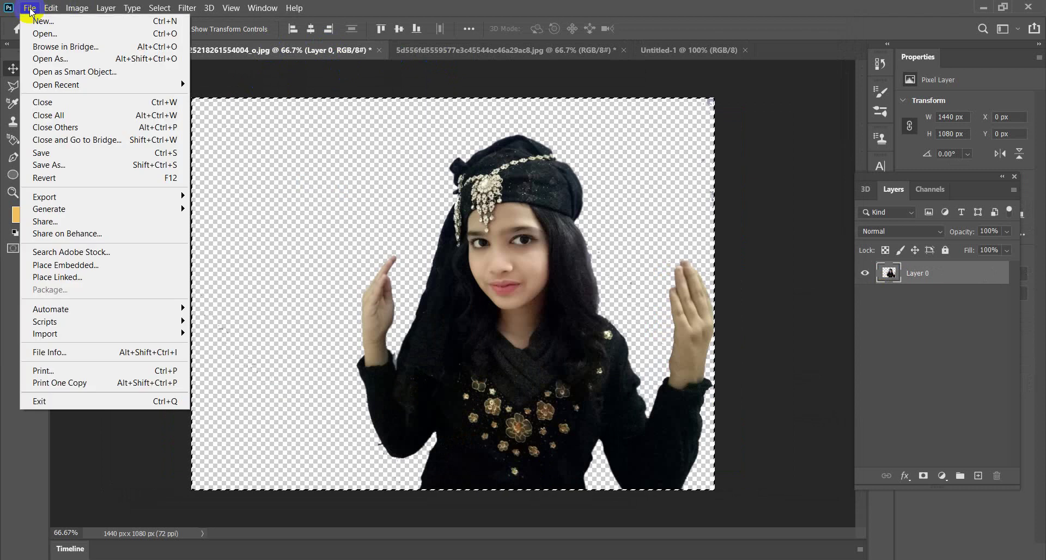
left_click(60, 101)
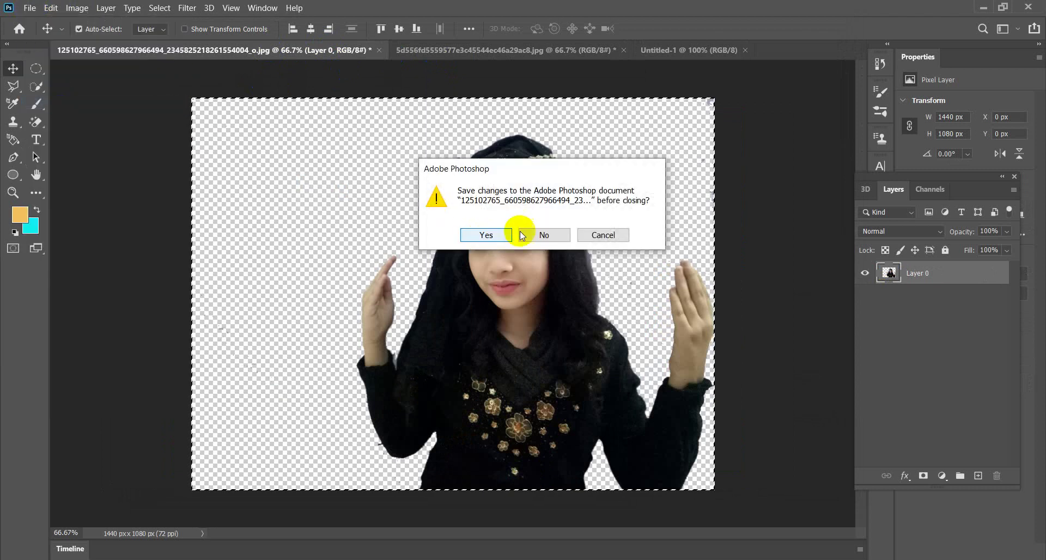
left_click(549, 235)
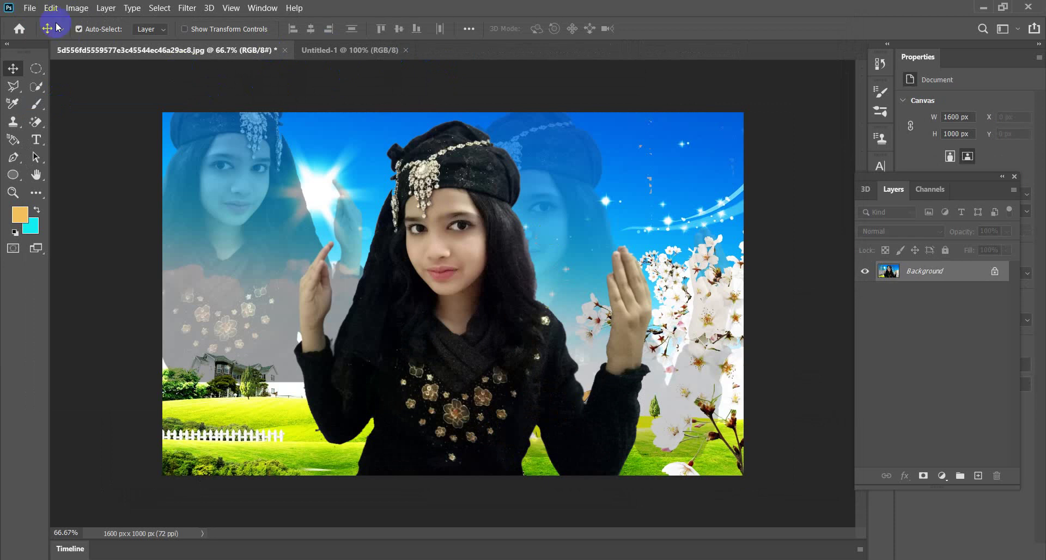
Reopen the original headscarf portrait and drag a full copy into Untitled-1 as Layer 1.
left_click(31, 8)
key("Escape")
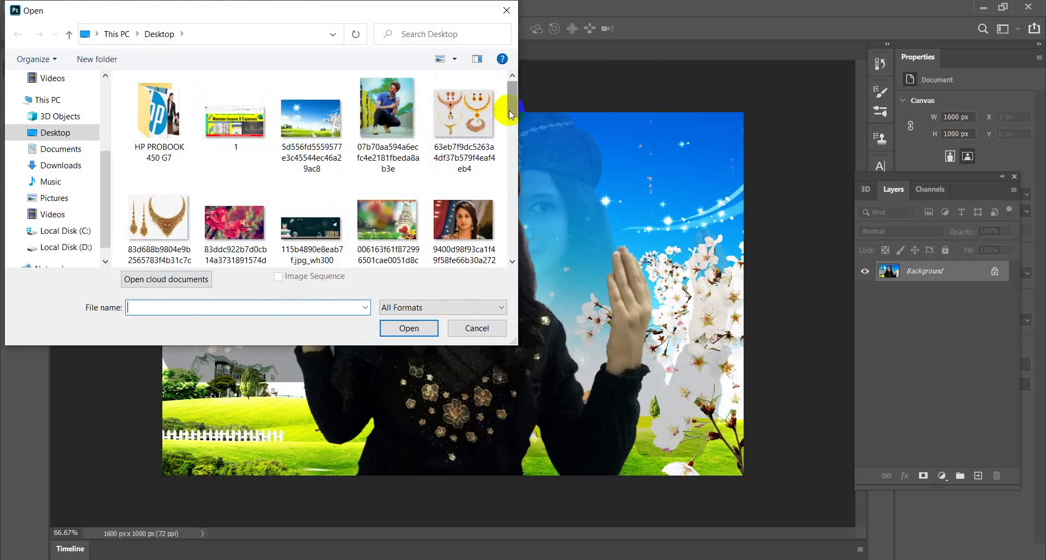
left_click_drag(510, 117, 507, 140)
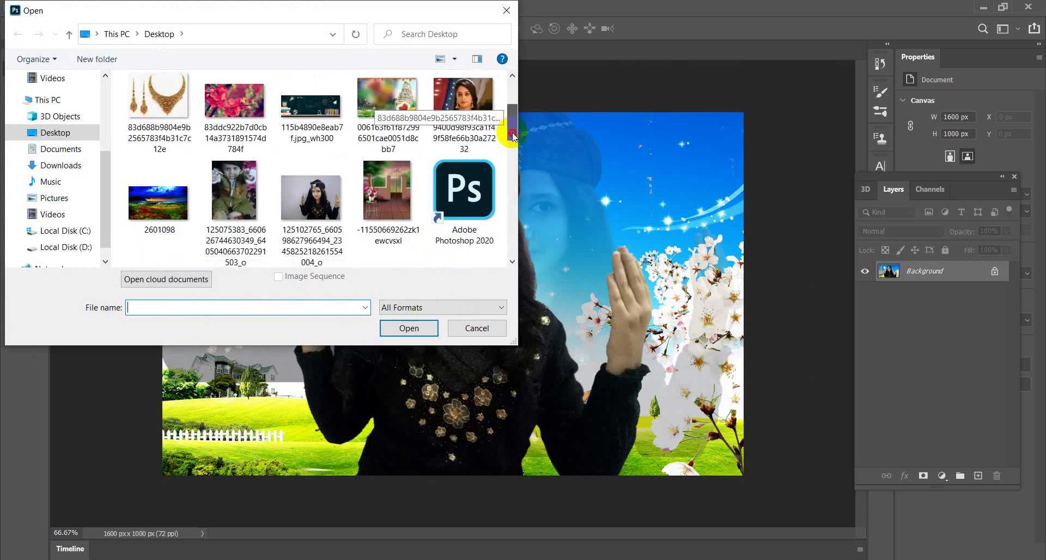
left_click(318, 191)
left_click(401, 326)
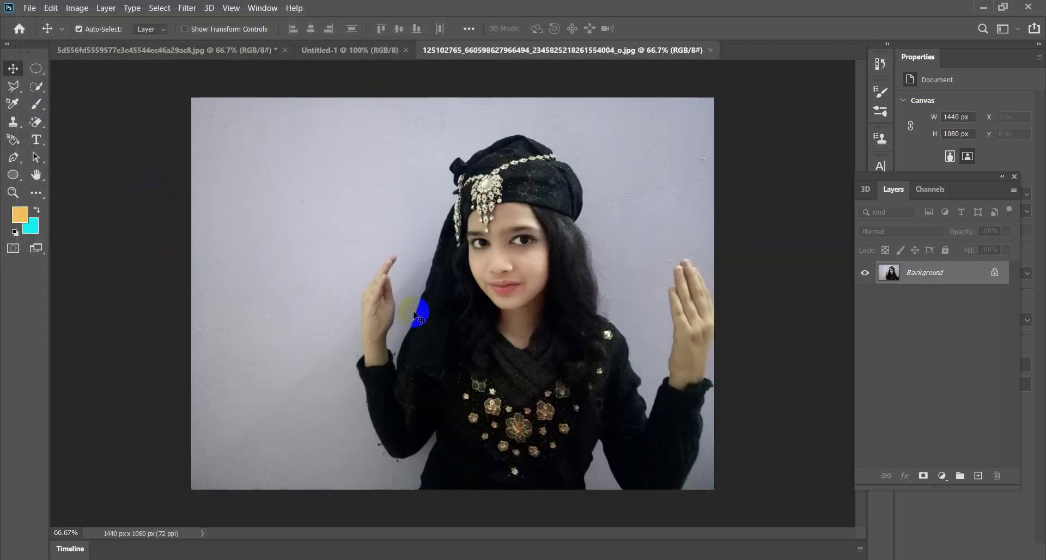
key("ctrl+a")
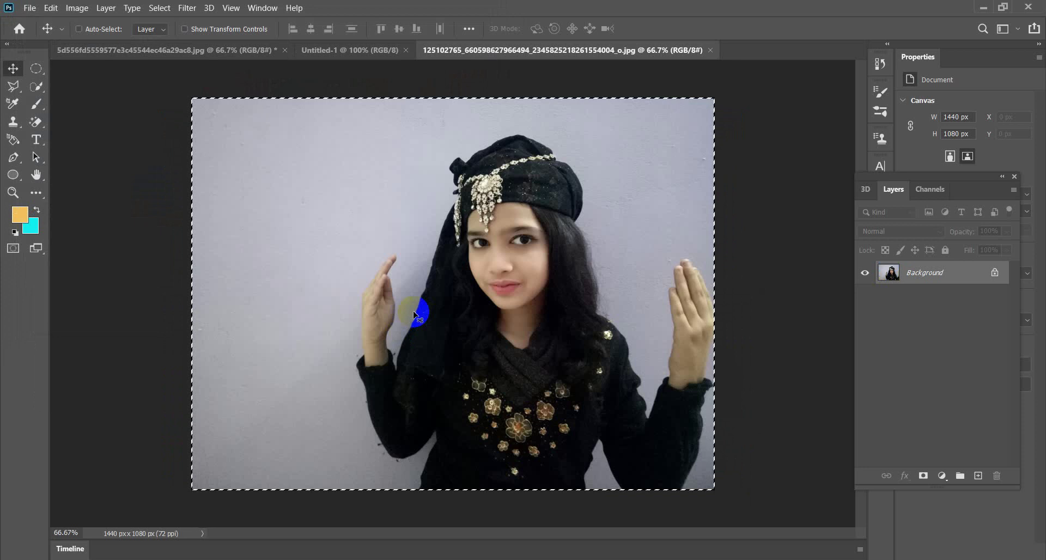
left_click_drag(252, 121, 321, 53)
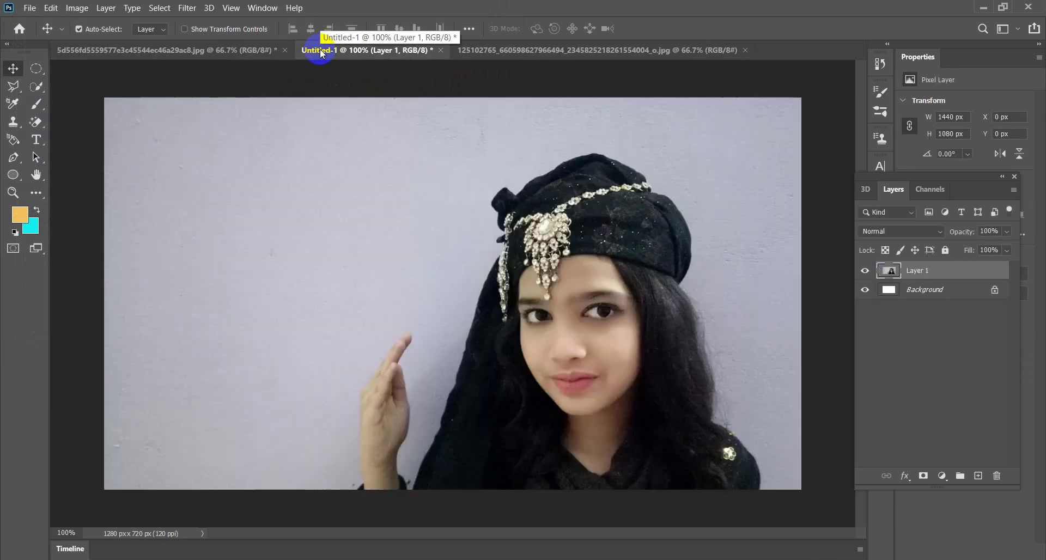
Free-transform the placed portrait, shrinking it and moving it toward the canvas's upper left.
key("ctrl+t")
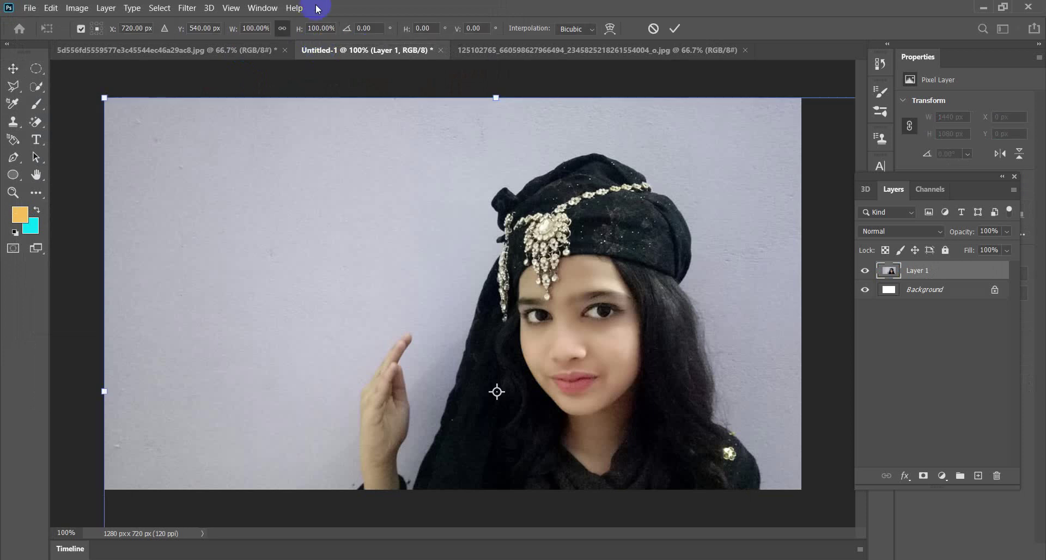
left_click(129, 103)
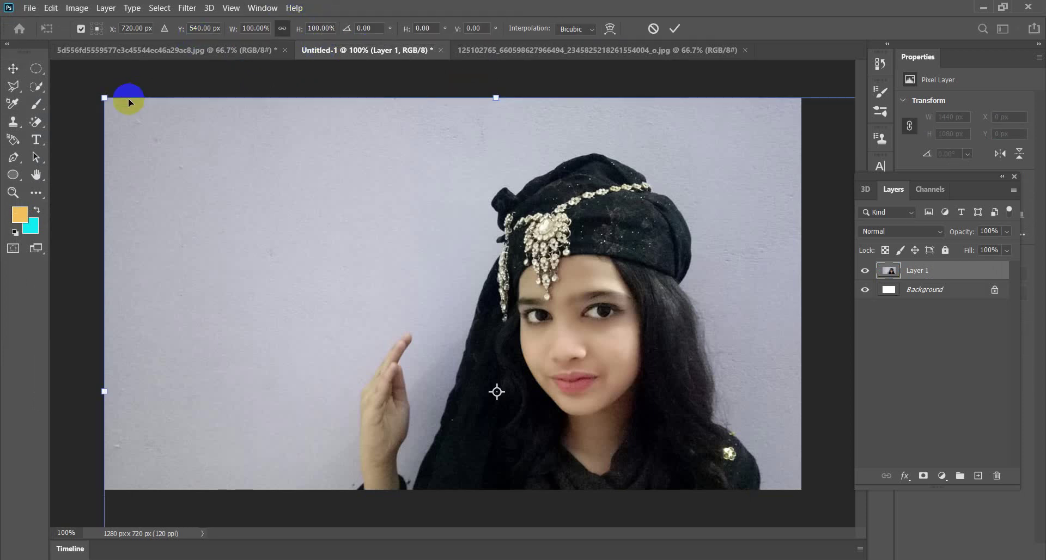
left_click_drag(105, 98, 404, 139)
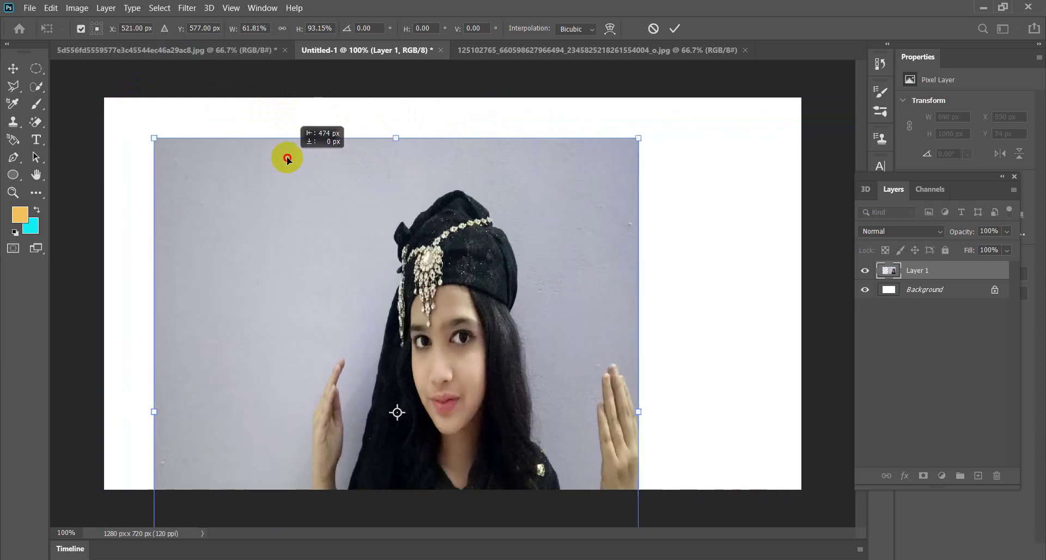
left_click_drag(545, 214, 283, 157)
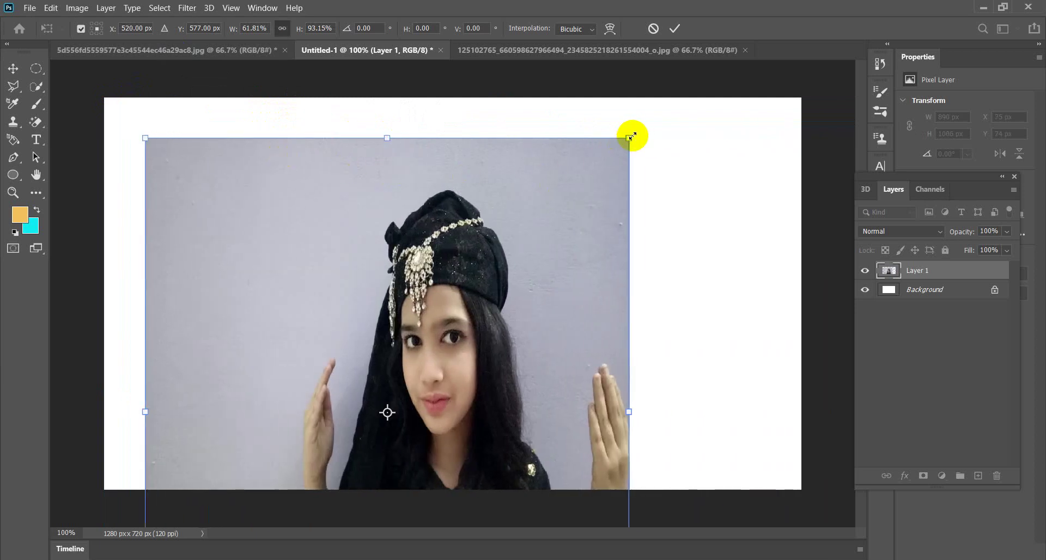
left_click_drag(631, 137, 526, 227)
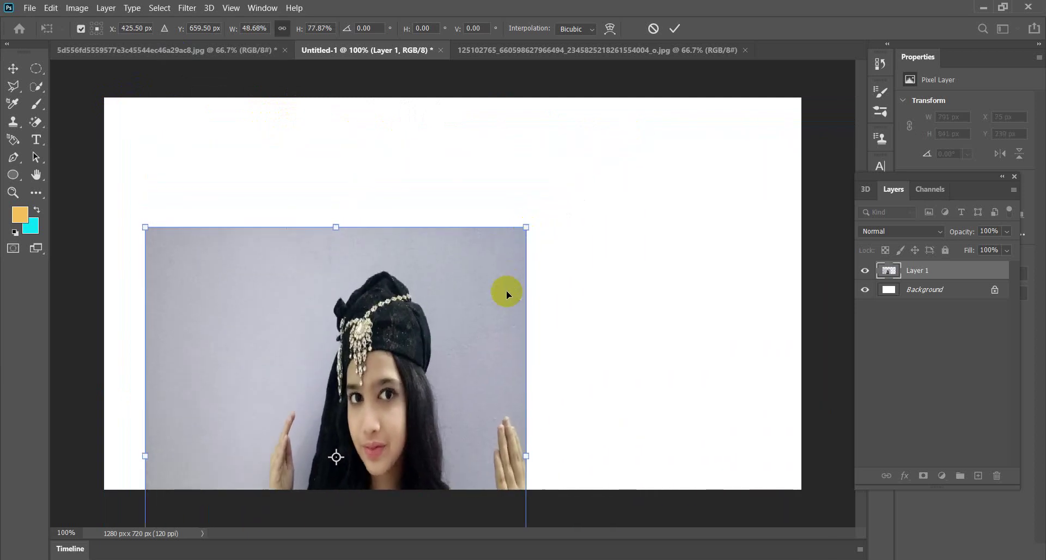
left_click_drag(502, 277, 448, 148)
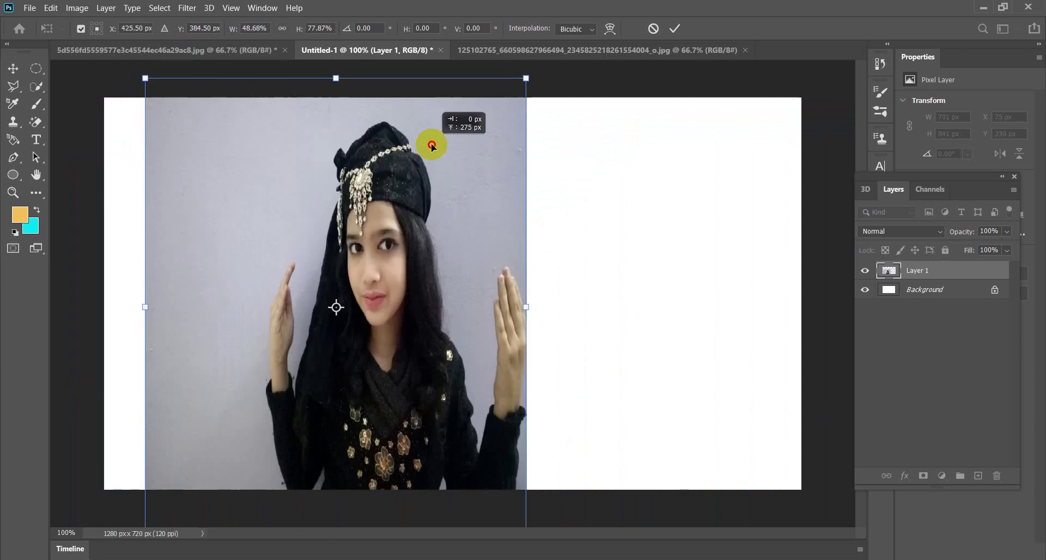
left_click_drag(523, 89, 481, 196)
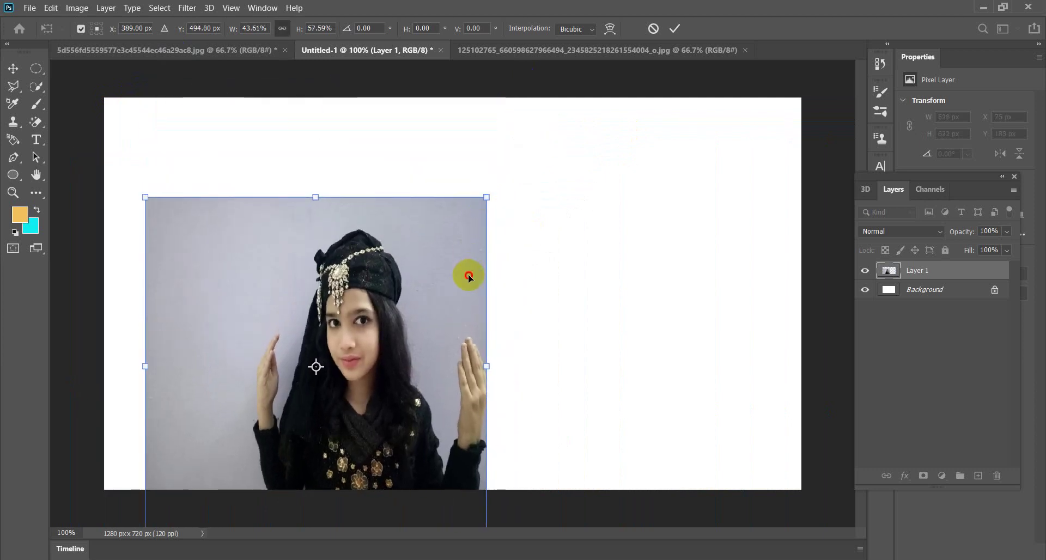
mouse_move(467, 275)
left_mouse_down()
mouse_move(436, 198)
mouse_move(408, 168)
mouse_move(416, 142)
mouse_move(398, 152)
mouse_move(400, 139)
mouse_move(418, 174)
mouse_move(418, 159)
left_mouse_up()
Fit the portrait to 504 × 720 px flush with the left edge and commit it.
key("shift")
key("shift")
key("shift")
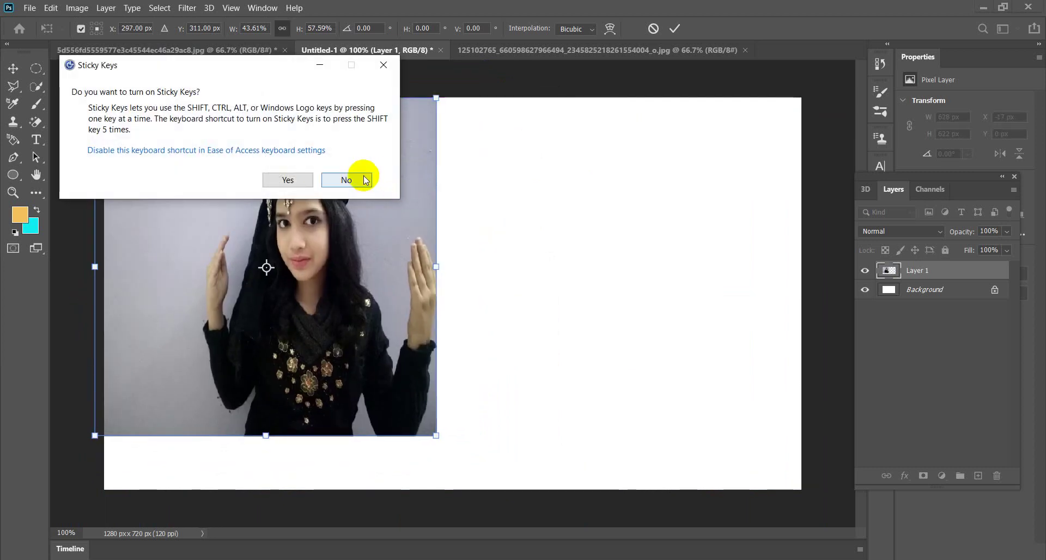
left_click(359, 179)
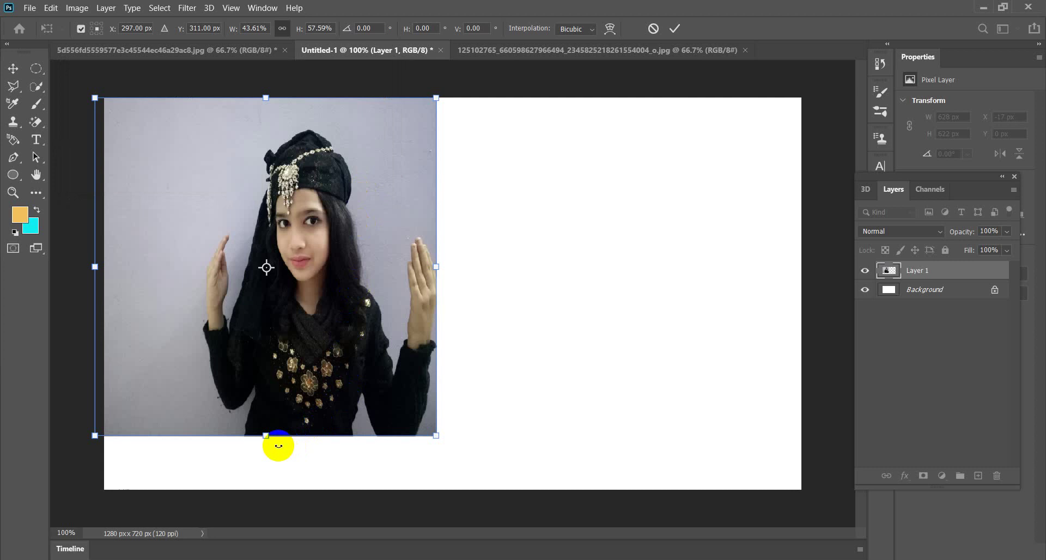
left_click_drag(265, 436, 273, 488)
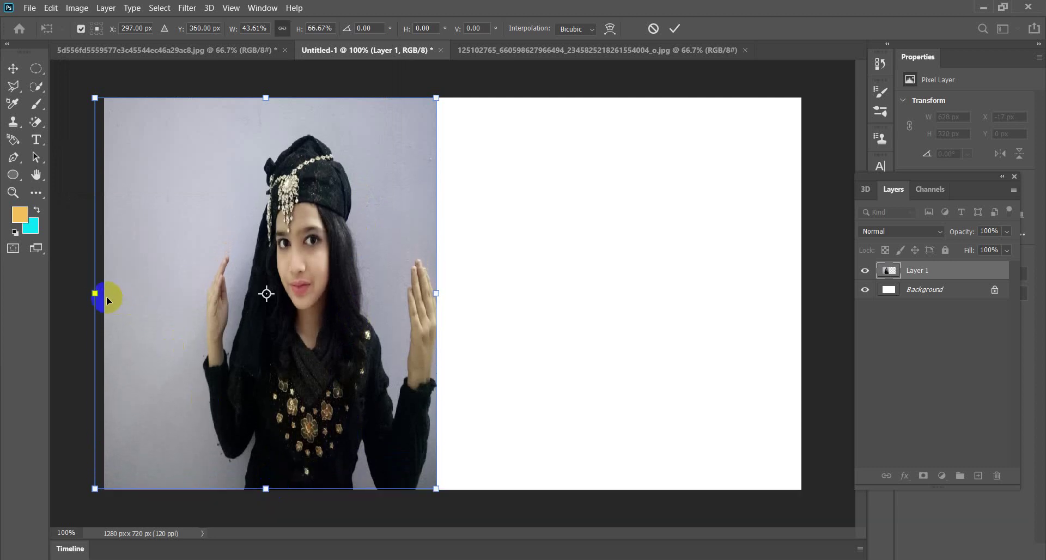
left_click_drag(97, 295, 110, 296)
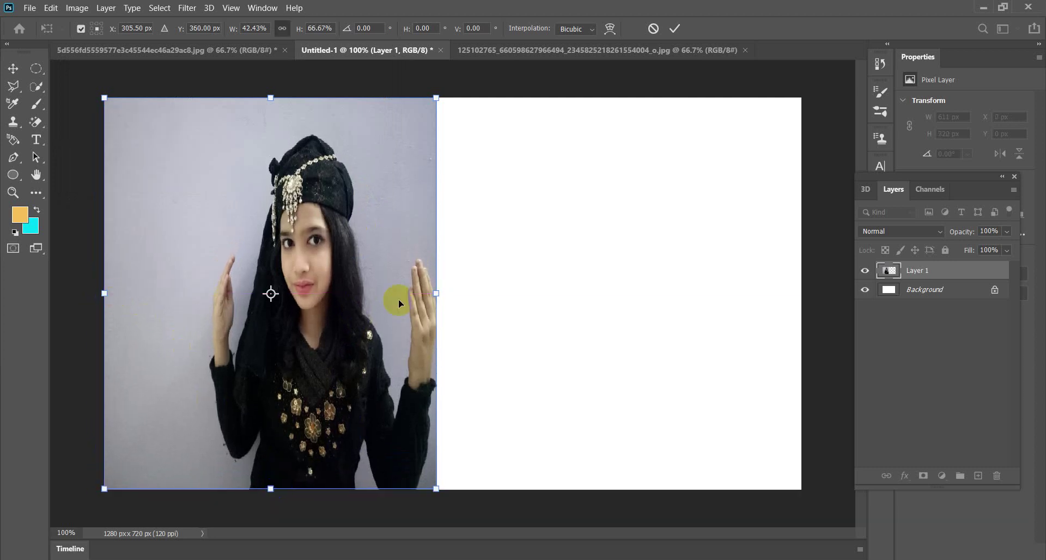
left_click_drag(436, 293, 381, 288)
key("Return")
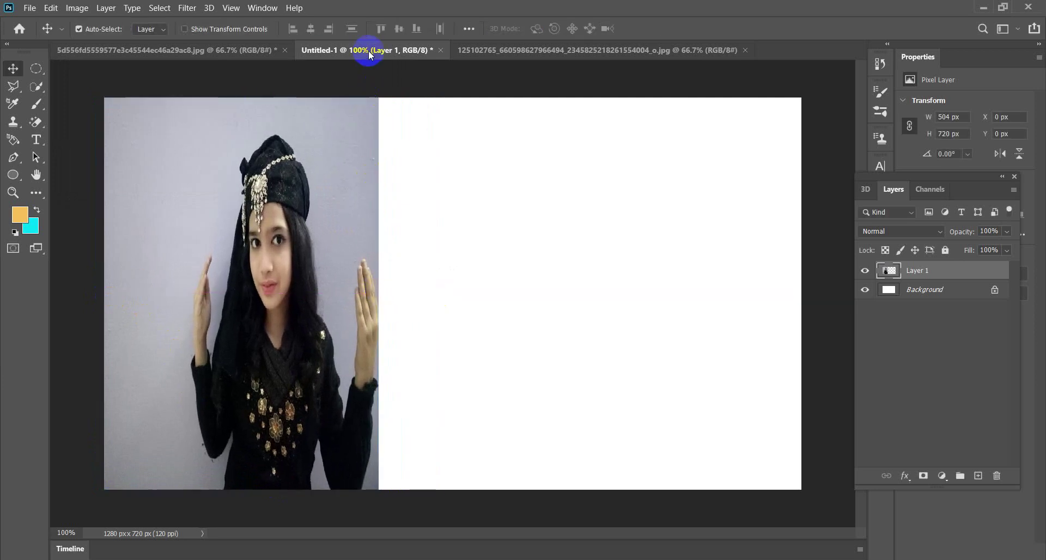
Select the whole blue three-woman composite and paste it into Untitled-1 as Layer 2.
left_click(463, 51)
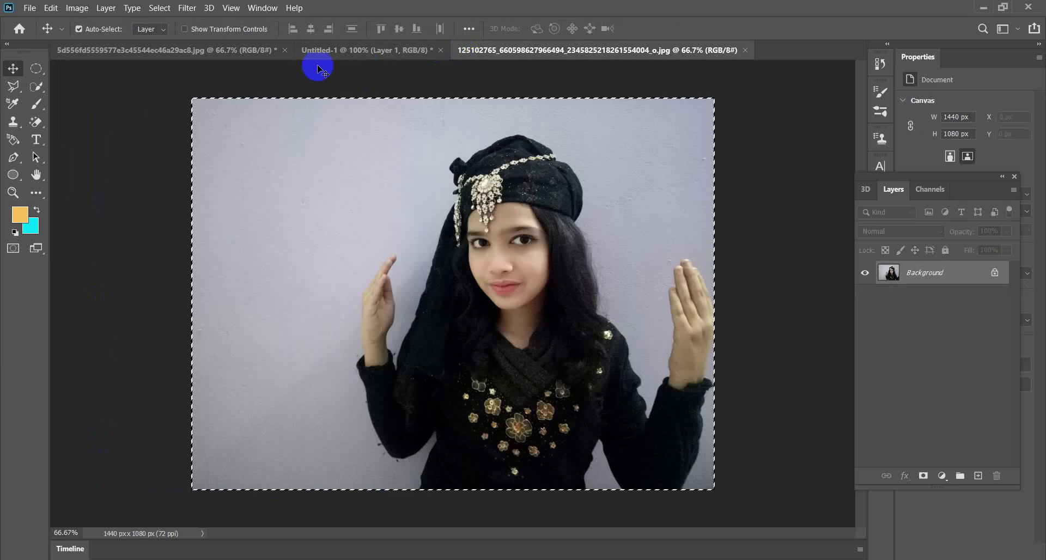
left_click(256, 49)
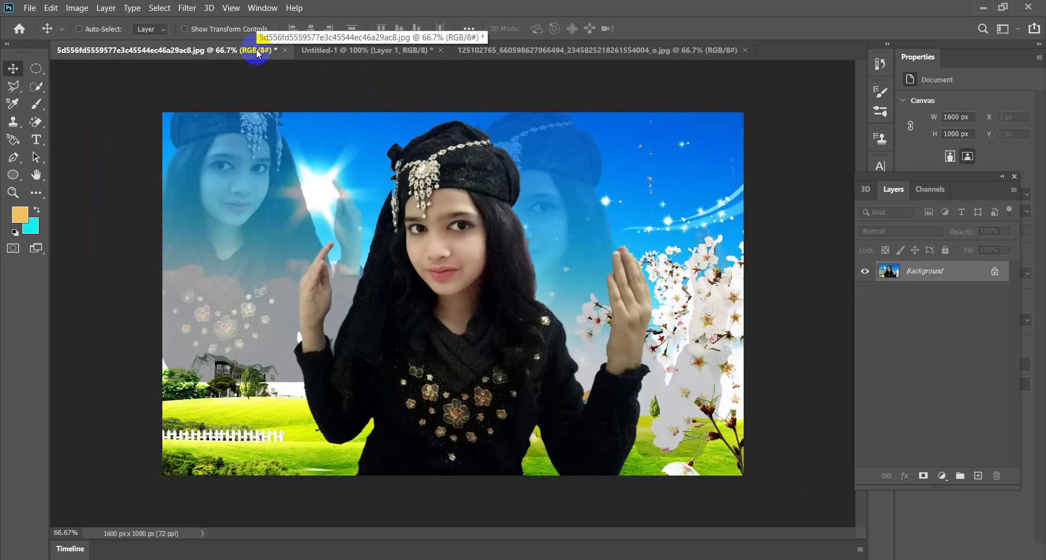
key("ctrl+a")
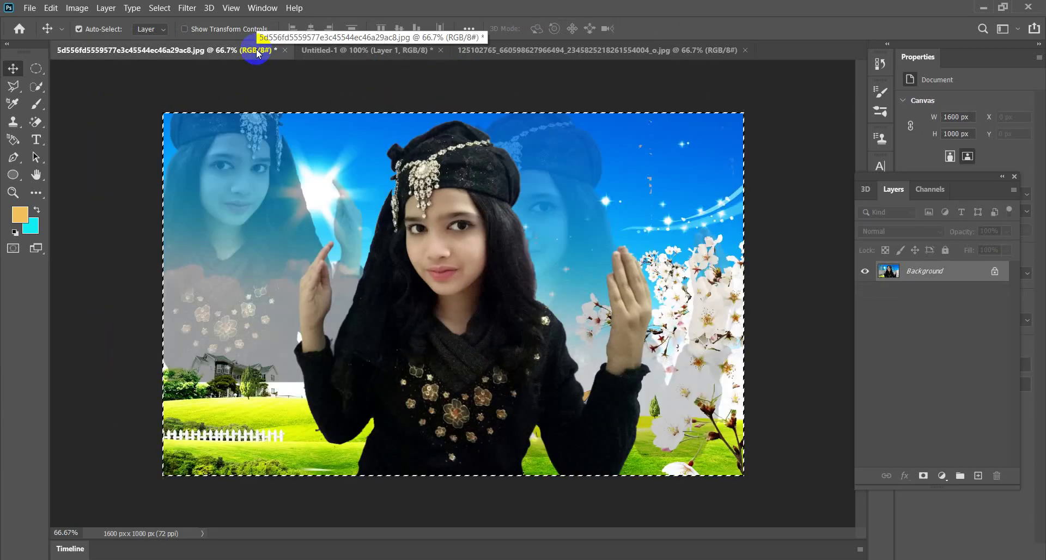
left_click(478, 49)
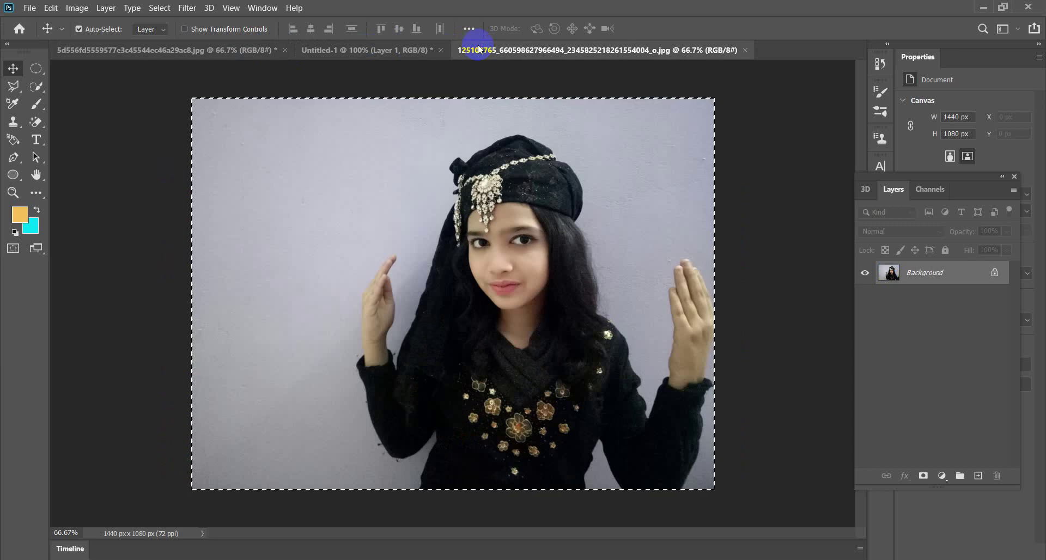
left_click(312, 54)
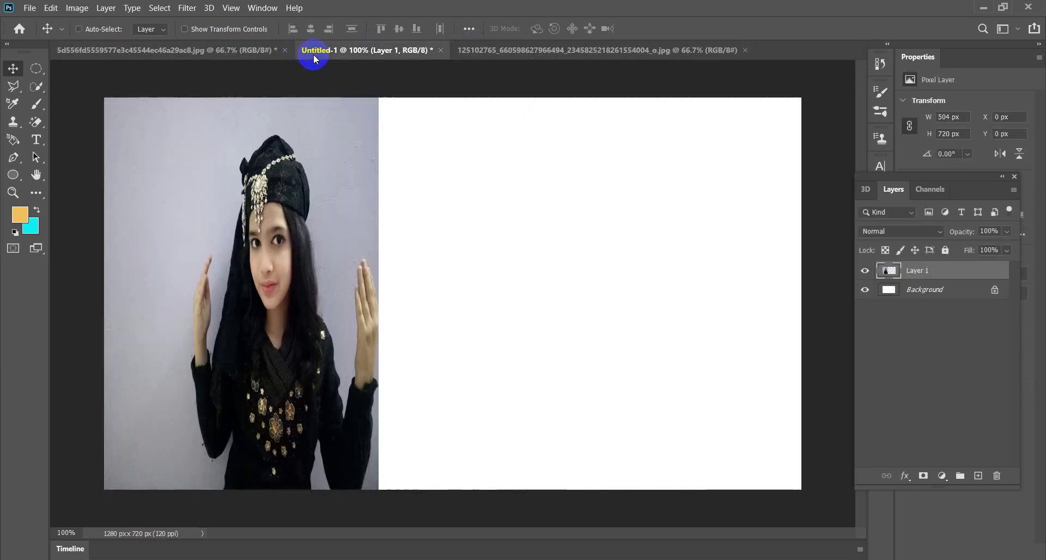
key("ctrl+v")
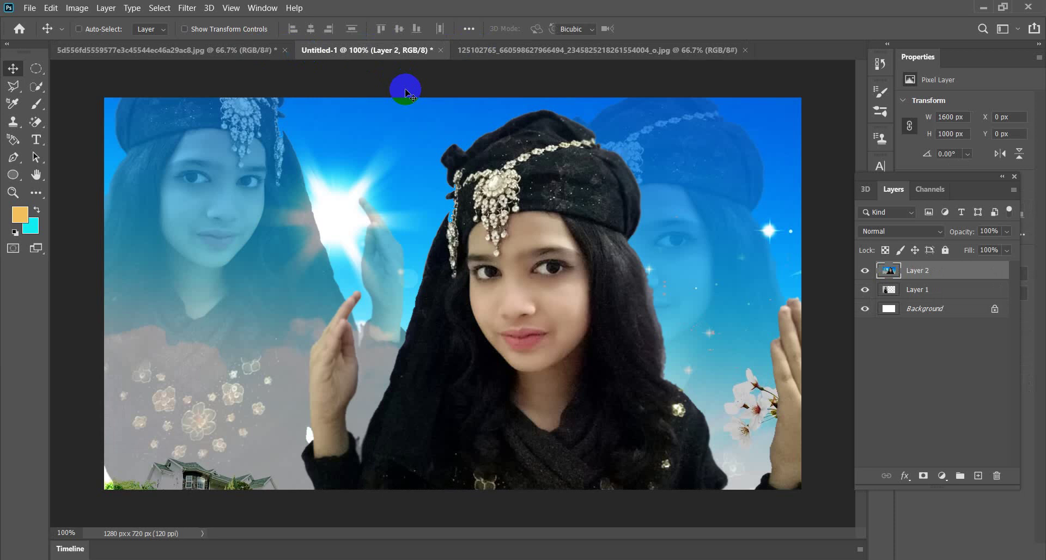
Transform Layer 2 to 776×720 px at X 504, filling the right side beside the portrait.
key("ctrl+t")
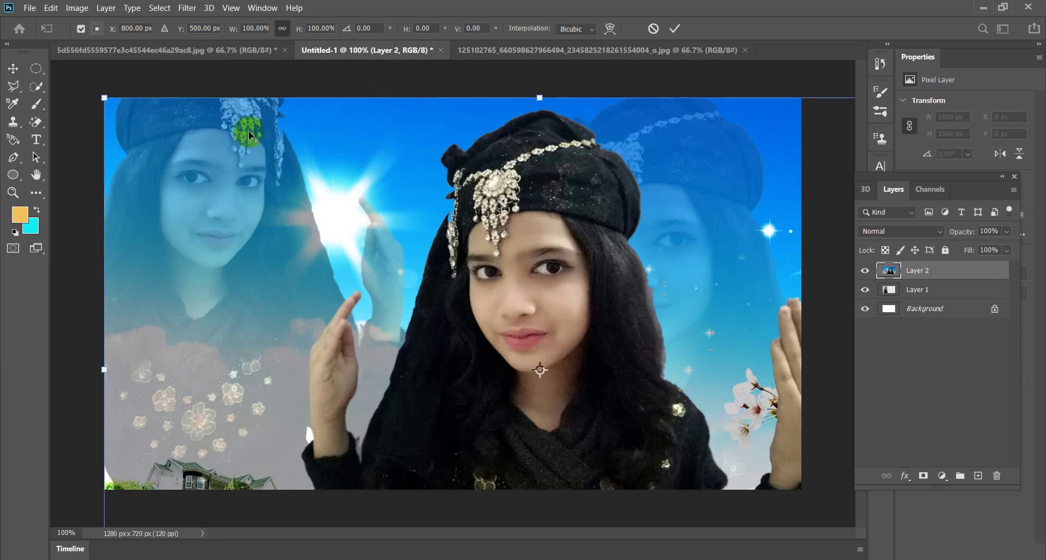
mouse_move(104, 98)
left_mouse_down()
mouse_move(155, 107)
mouse_move(307, 175)
left_mouse_up()
left_click_drag(446, 241, 505, 157)
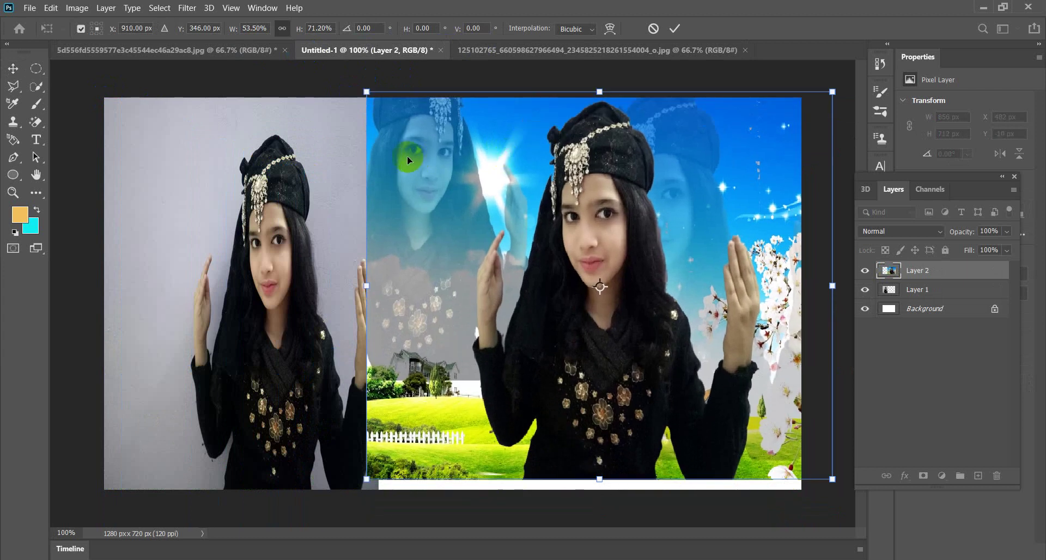
left_click_drag(367, 93, 399, 115)
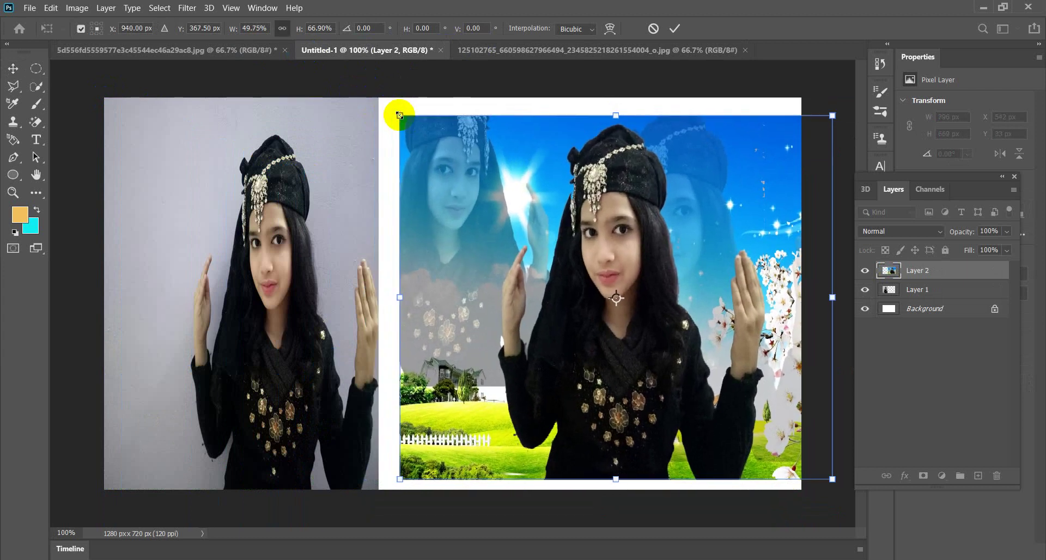
left_click_drag(443, 157, 423, 139)
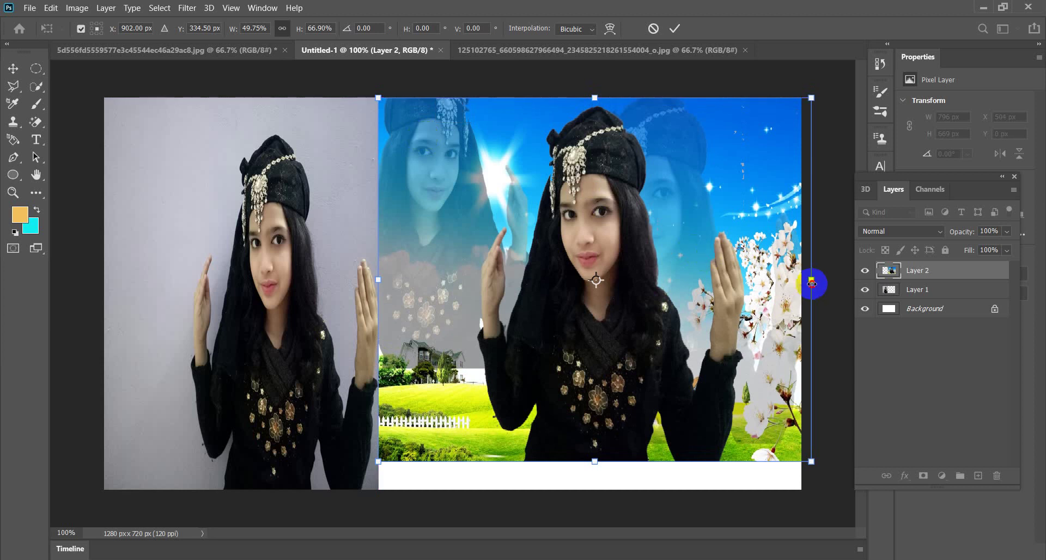
left_click_drag(812, 283, 800, 279)
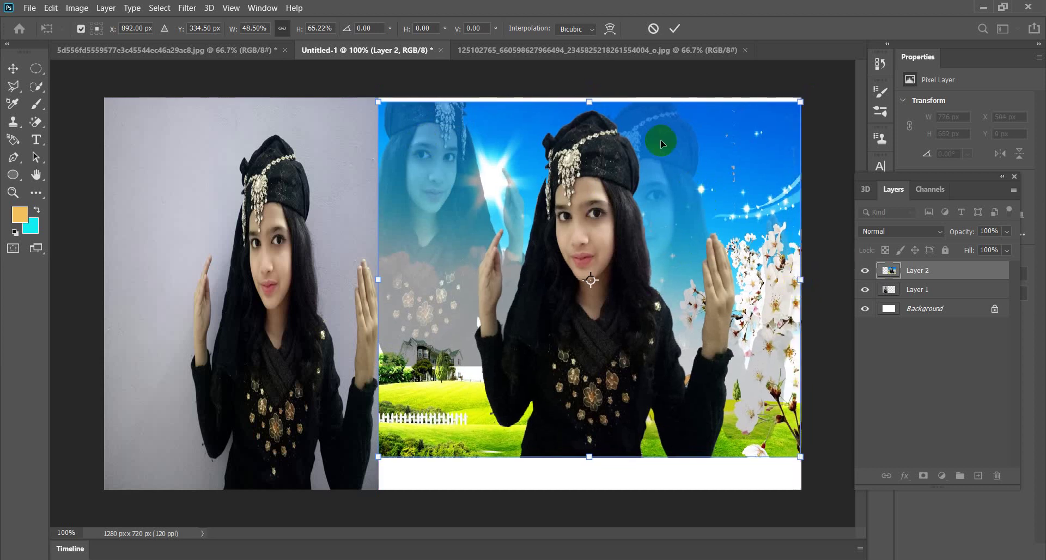
left_click_drag(589, 101, 590, 93)
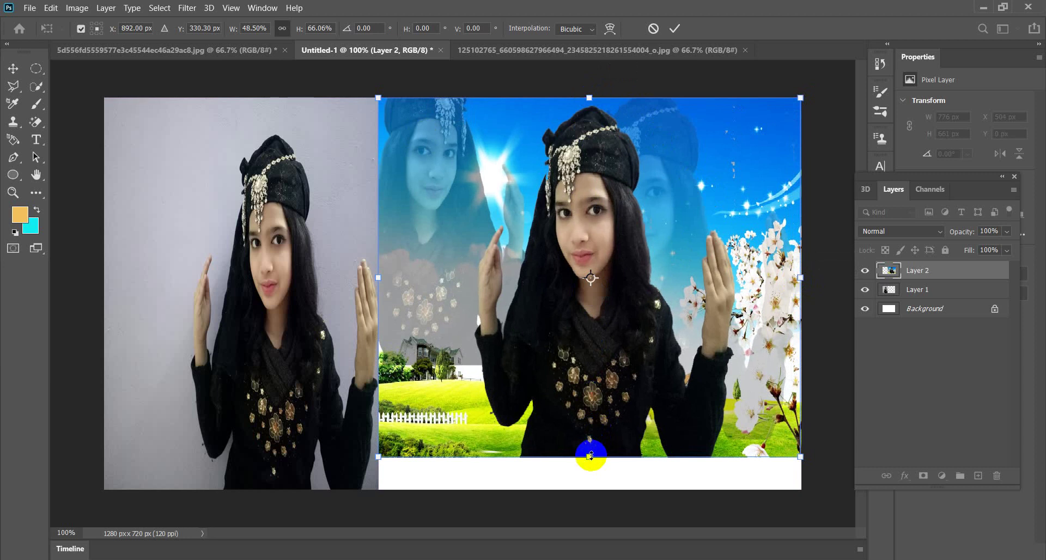
left_click_drag(590, 456, 592, 487)
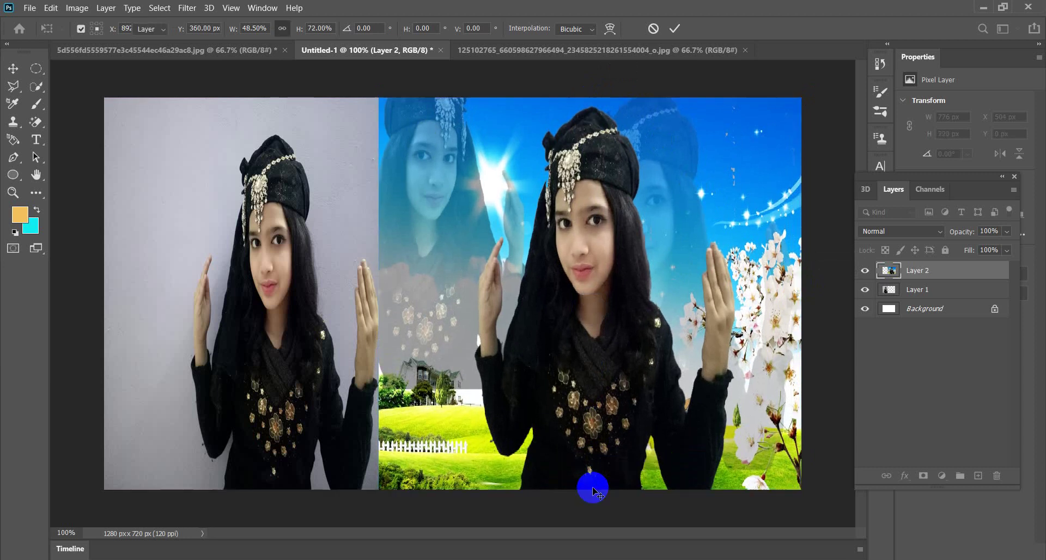
key("Return")
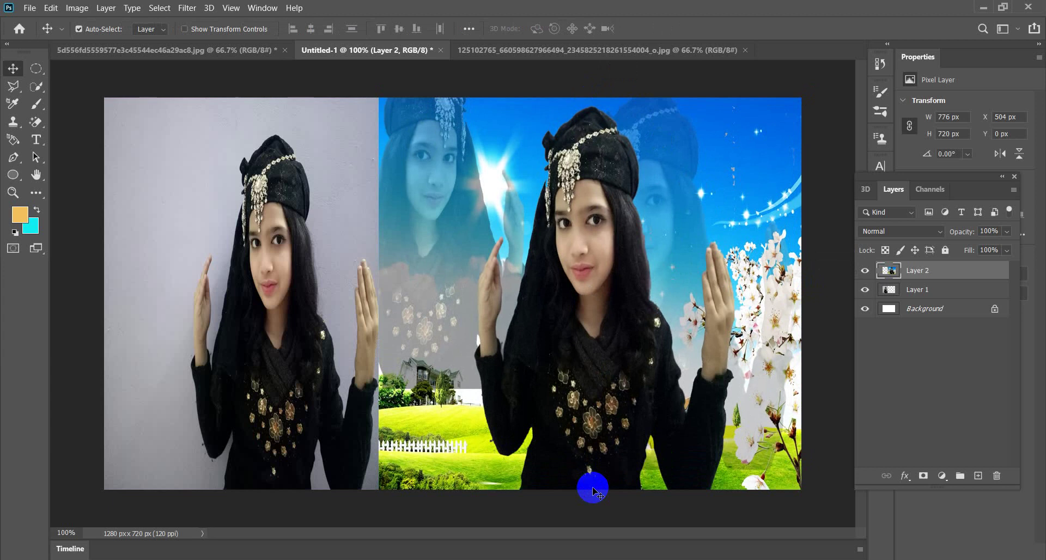
left_click(331, 424)
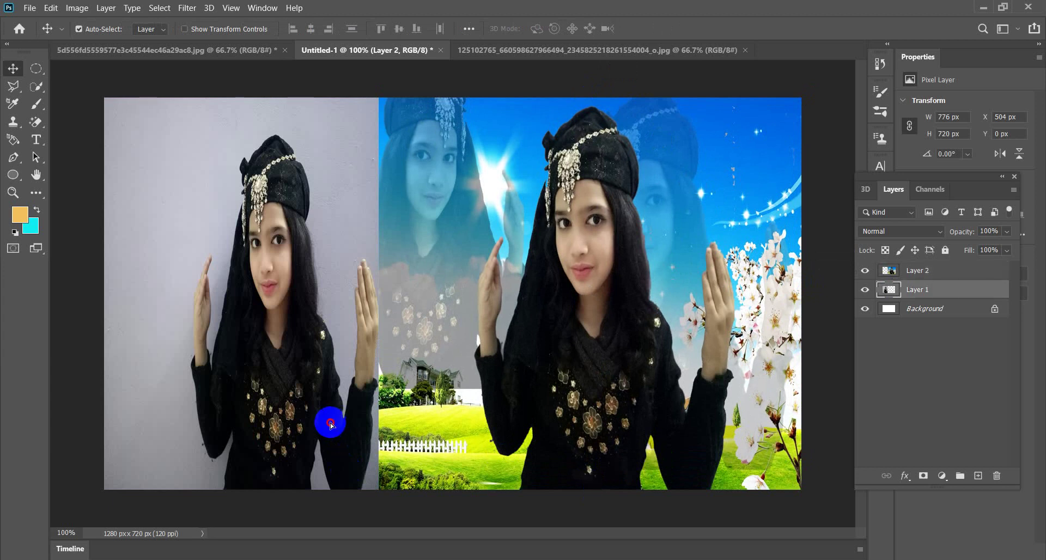
left_click_drag(331, 424, 331, 424)
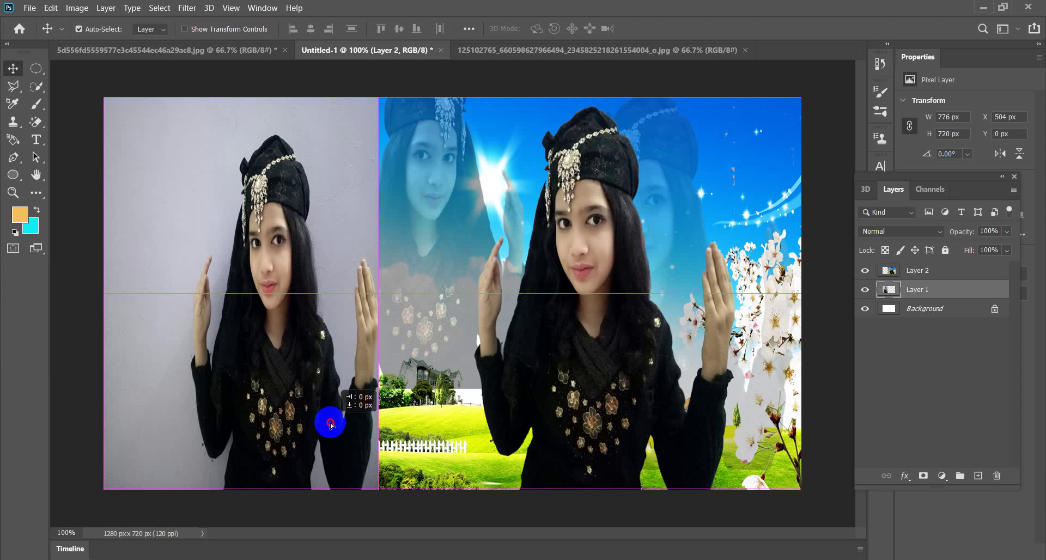
left_click_drag(331, 424, 332, 426)
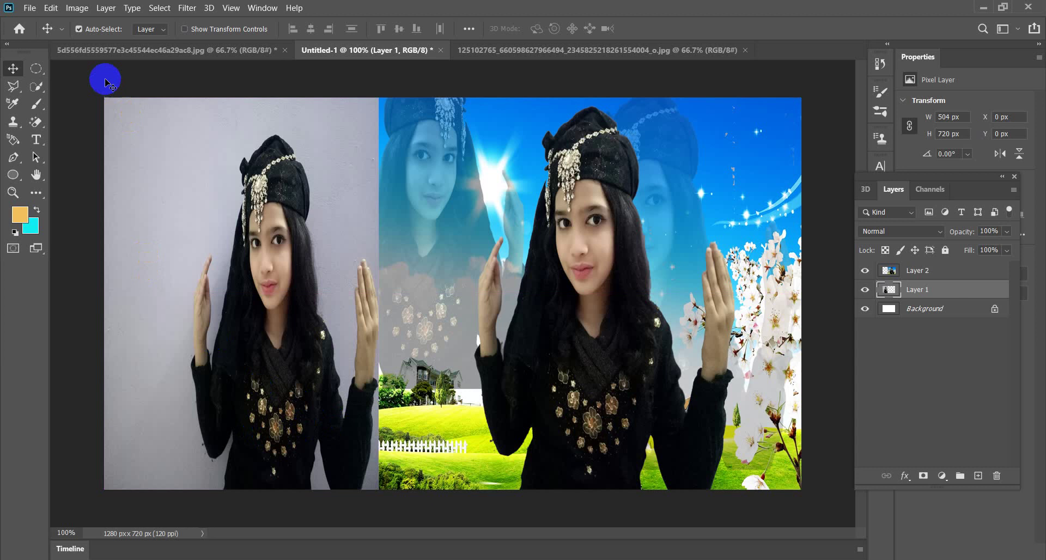
left_click(51, 8)
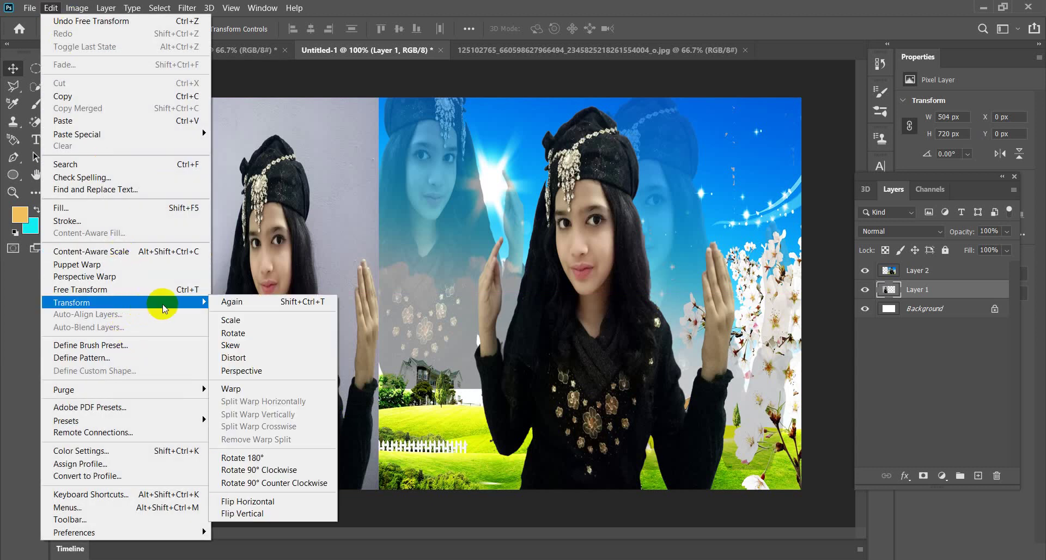
mouse_move(123, 302)
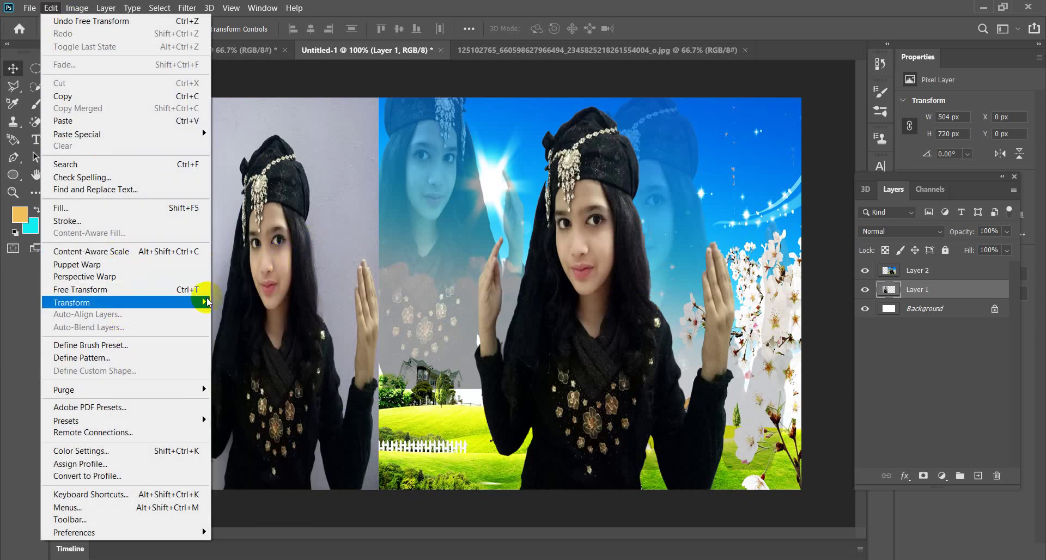
left_click(295, 245)
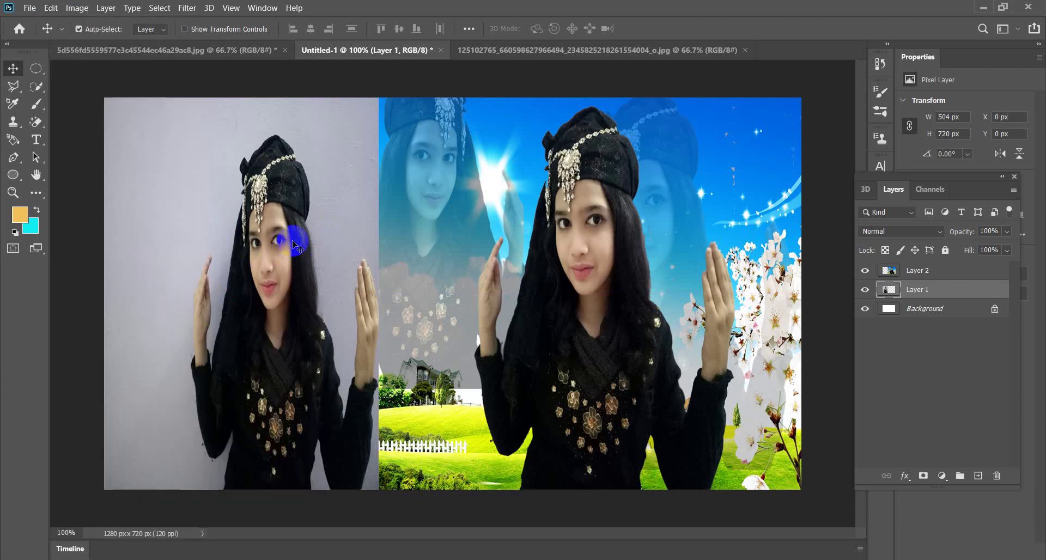
left_click(244, 238)
left_click_drag(244, 237, 243, 235)
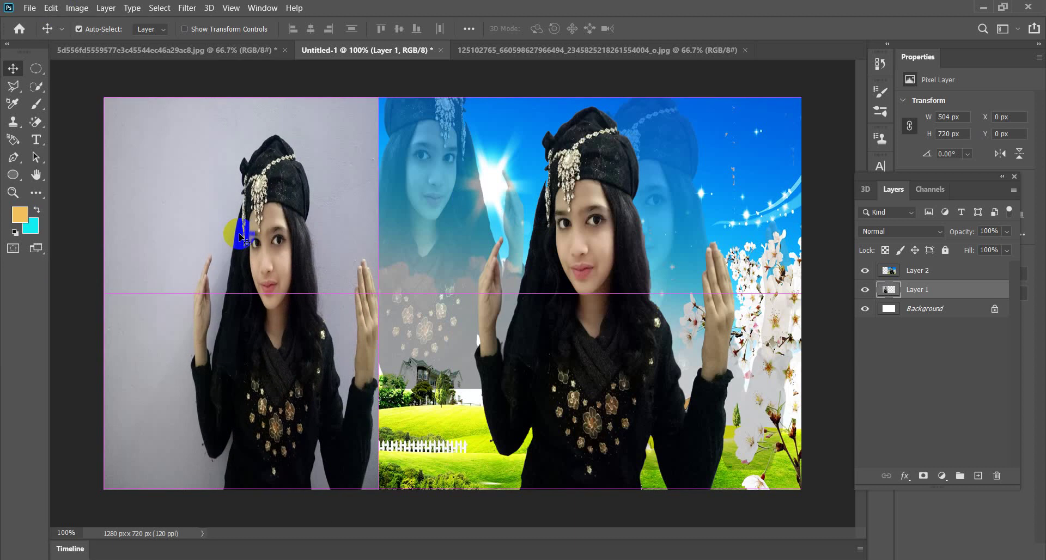
left_click(541, 278)
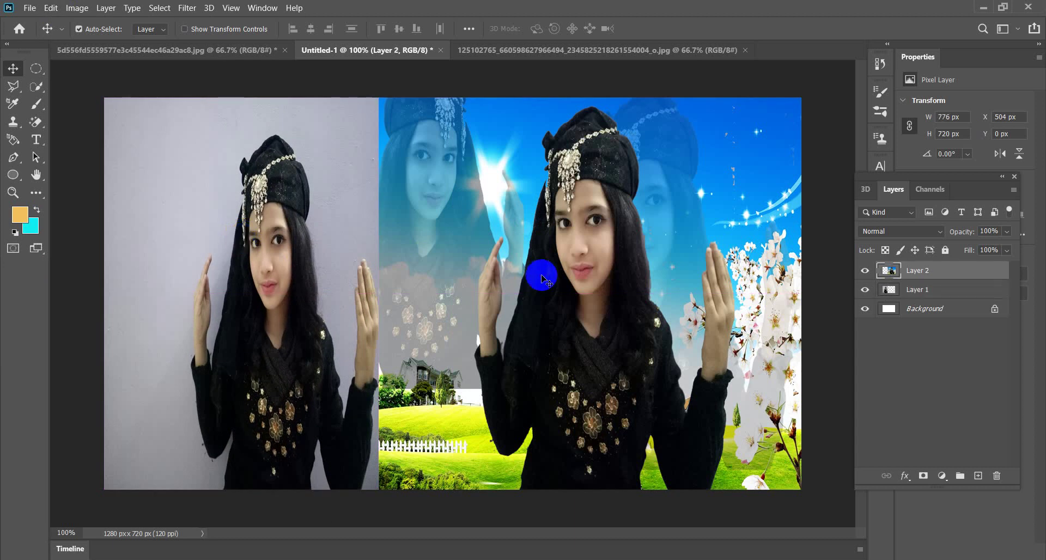